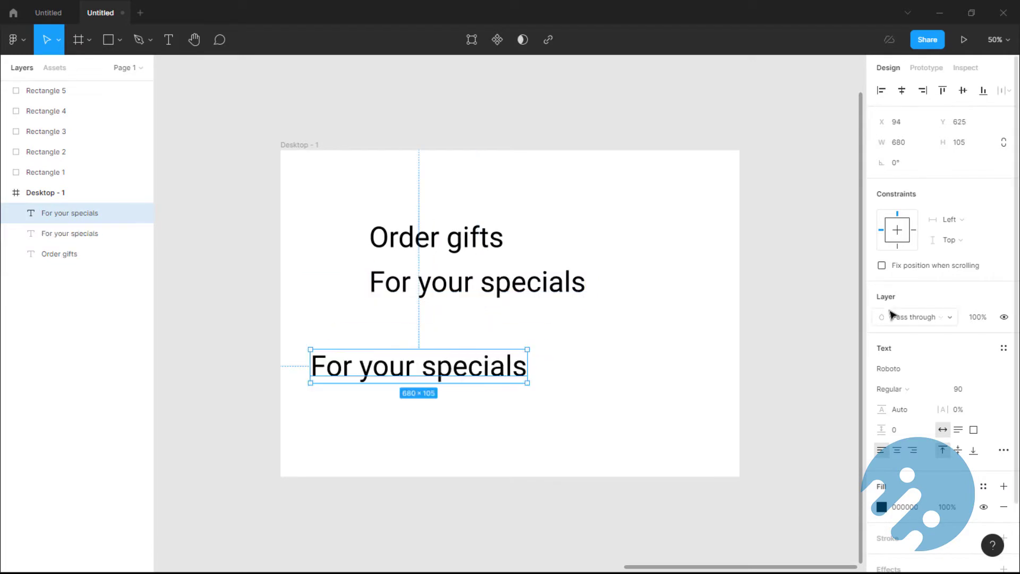
# Set the duplicated text's size to 25 and replace it with two lines: "We have some amazing gifts to really surprise your buddies. We care about your relations"
pyautogui.click(961, 391)
pyautogui.write('25')
pyautogui.press('Return')
pyautogui.hotkey('ctrl', '+')
pyautogui.moveTo(191, 399); pyautogui.dragTo(266, 388)
pyautogui.doubleClick(266, 388)
pyautogui.write('We have some amazing gifts to really surprise')
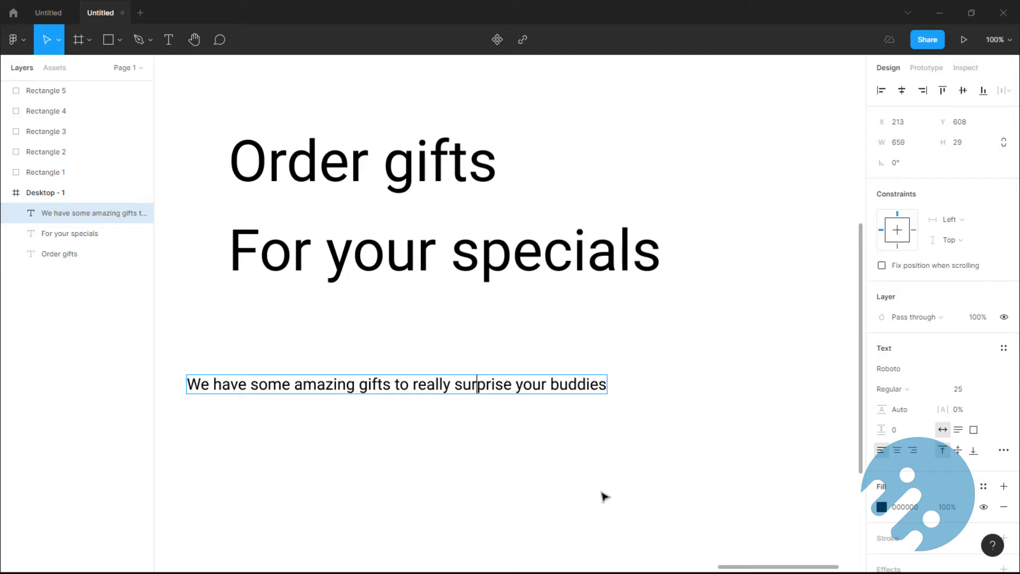
pyautogui.press('Return')
pyautogui.press('Delete')
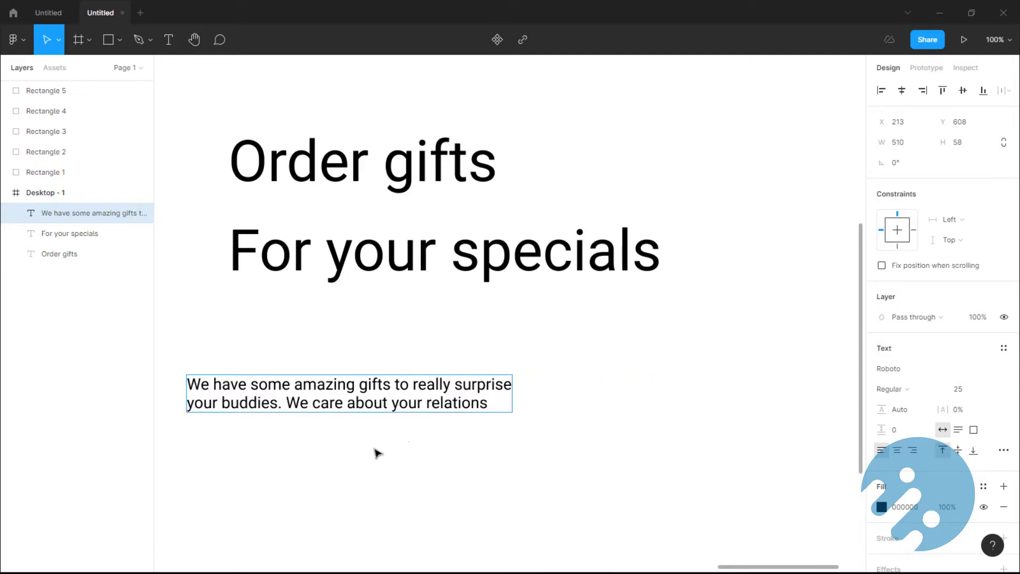
# Move the small paragraph directly below "For your specials", aligned with the headings' left edge
pyautogui.click(375, 453)
pyautogui.moveTo(341, 393); pyautogui.dragTo(384, 344)
pyautogui.hotkey('ctrl', '-')
pyautogui.click(427, 501)
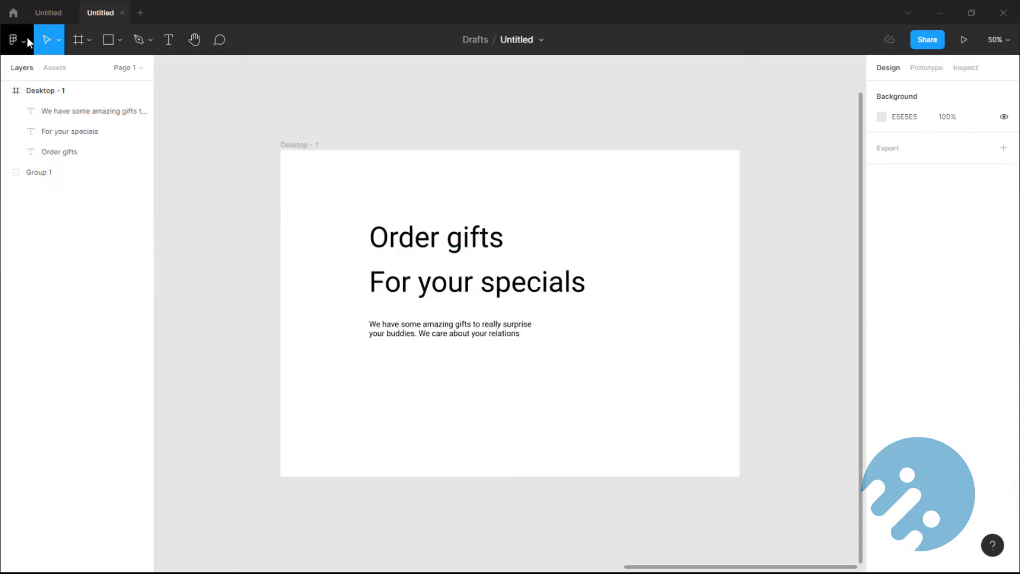
# Place the Santa image "Layer 0 copy 2" from disk on the canvas
pyautogui.click(27, 37)
pyautogui.moveTo(32, 94)
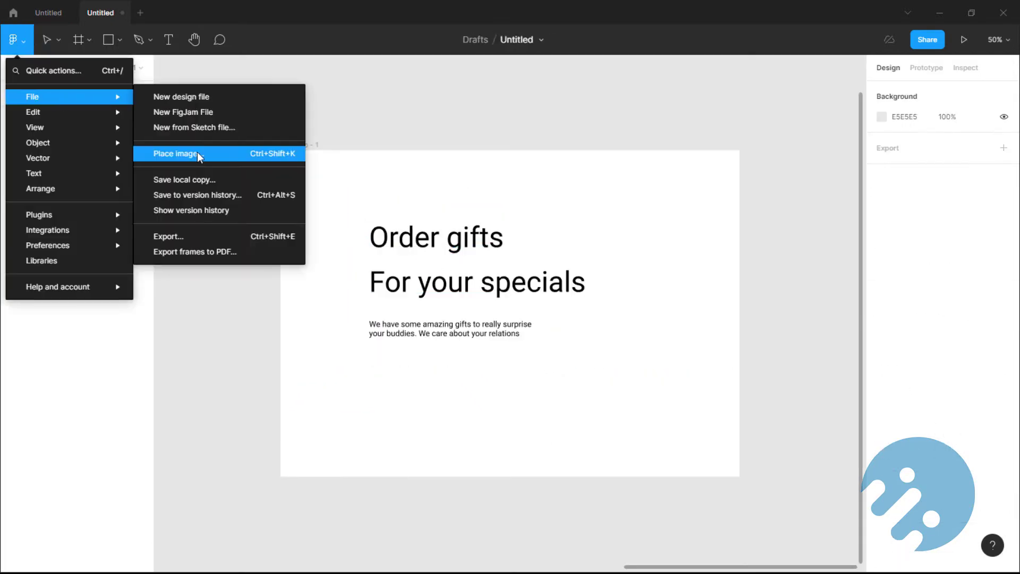
pyautogui.click(197, 152)
pyautogui.doubleClick(158, 131)
pyautogui.click(163, 41)
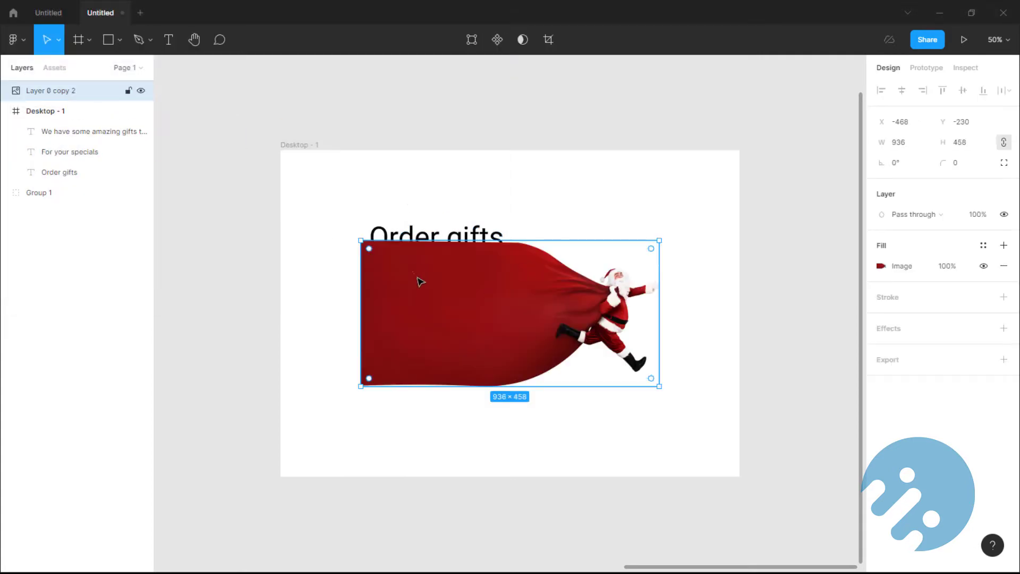
# Flip the Santa image horizontally, then enlarge and position it so Santa stands beside the headings and the sack extends past the frame's right edge
pyautogui.rightClick(409, 280)
pyautogui.click(457, 537)
pyautogui.moveTo(660, 240); pyautogui.dragTo(766, 188)
pyautogui.moveTo(594, 273); pyautogui.dragTo(673, 313)
pyautogui.hotkey('ctrl', '+')
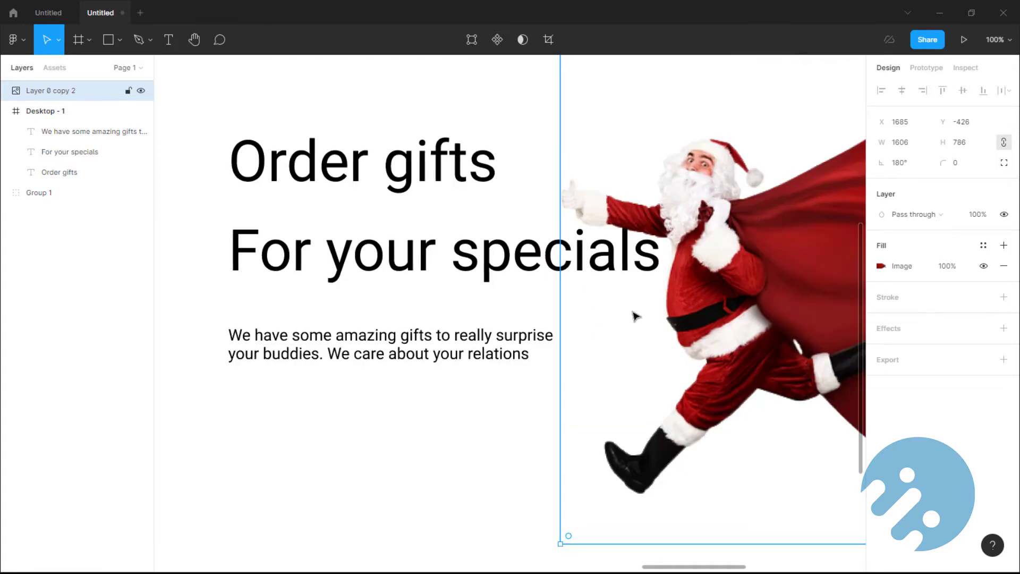
pyautogui.hotkey('ctrl', '-')
pyautogui.moveTo(535, 177); pyautogui.dragTo(514, 167)
pyautogui.moveTo(777, 293); pyautogui.dragTo(802, 291)
# Shift both headings and the paragraph left to a shared left edge at X 128, keeping them closely stacked and clear of Santa
pyautogui.moveTo(458, 330); pyautogui.dragTo(437, 361)
pyautogui.click(438, 375)
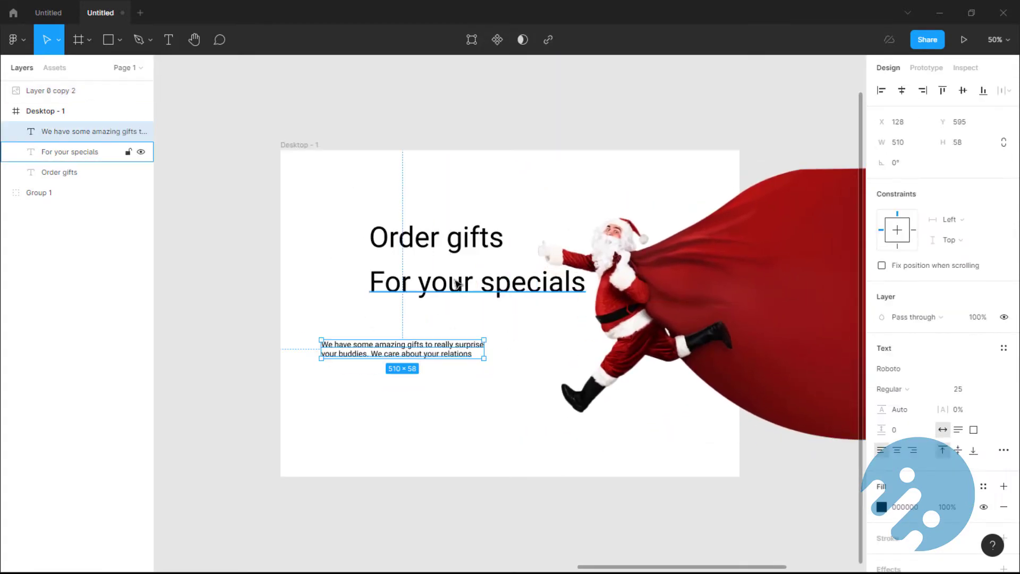
pyautogui.moveTo(457, 282); pyautogui.dragTo(409, 304)
pyautogui.moveTo(424, 236); pyautogui.dragTo(377, 258)
pyautogui.moveTo(380, 306); pyautogui.dragTo(381, 298)
pyautogui.moveTo(384, 351); pyautogui.dragTo(385, 340)
# Add the text "GET YOUR GIFT" below the paragraph
pyautogui.click(392, 403)
pyautogui.scroll(-1, 391, 403)
pyautogui.press('t')
pyautogui.click(361, 338)
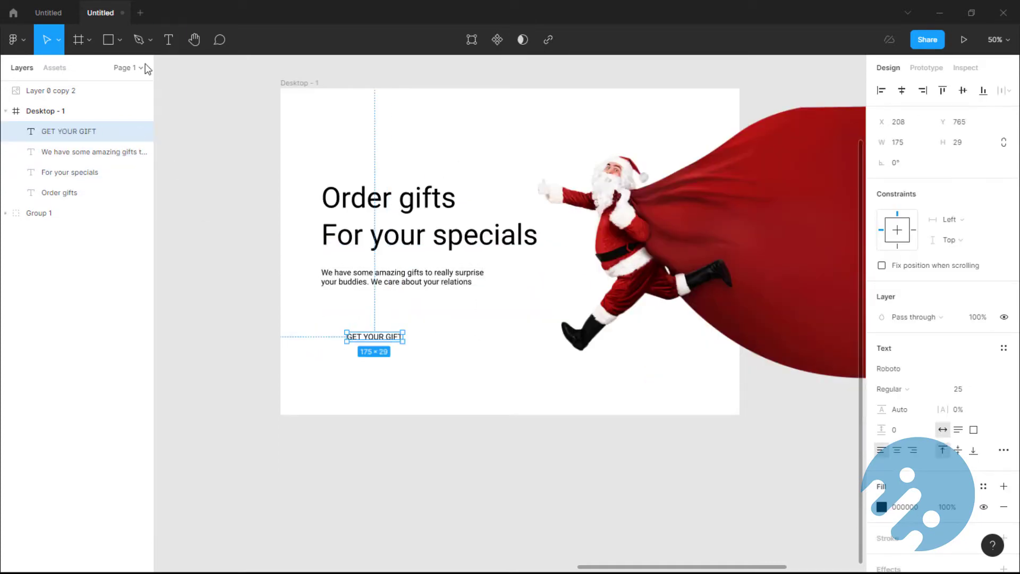
# Draw a button rectangle around "GET YOUR GIFT" and send it behind the text
pyautogui.press('r')
pyautogui.moveTo(318, 320)
pyautogui.mouseDown()
pyautogui.moveTo(430, 349)
pyautogui.moveTo(387, 337)
pyautogui.mouseUp()
pyautogui.hotkey('ctrl', '[')
pyautogui.click(465, 381)
pyautogui.click(383, 305)
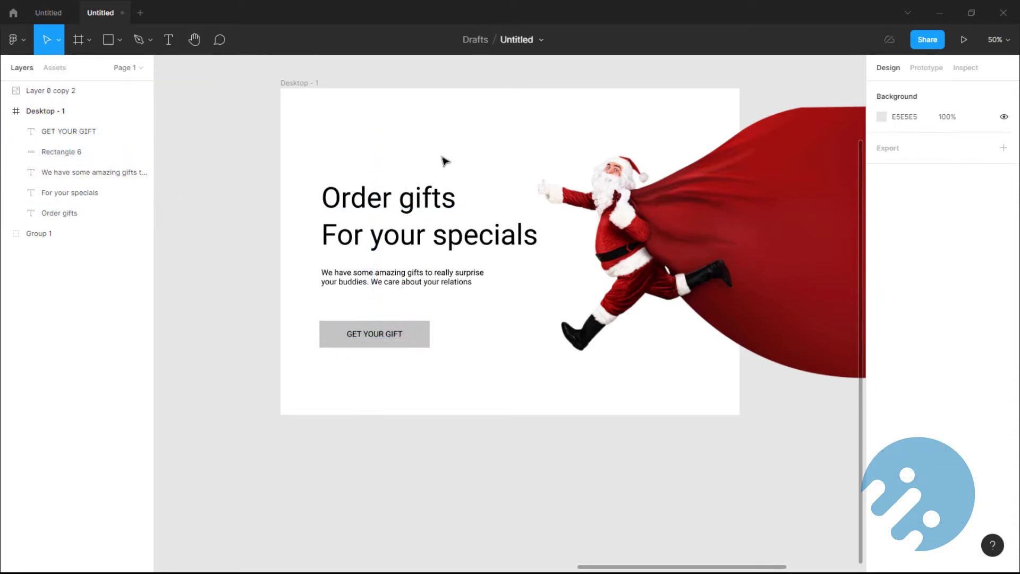
# Add the text "GIFTS HUB" above the headings and search the Iconify plugin for "gift" icons
pyautogui.click(382, 123)
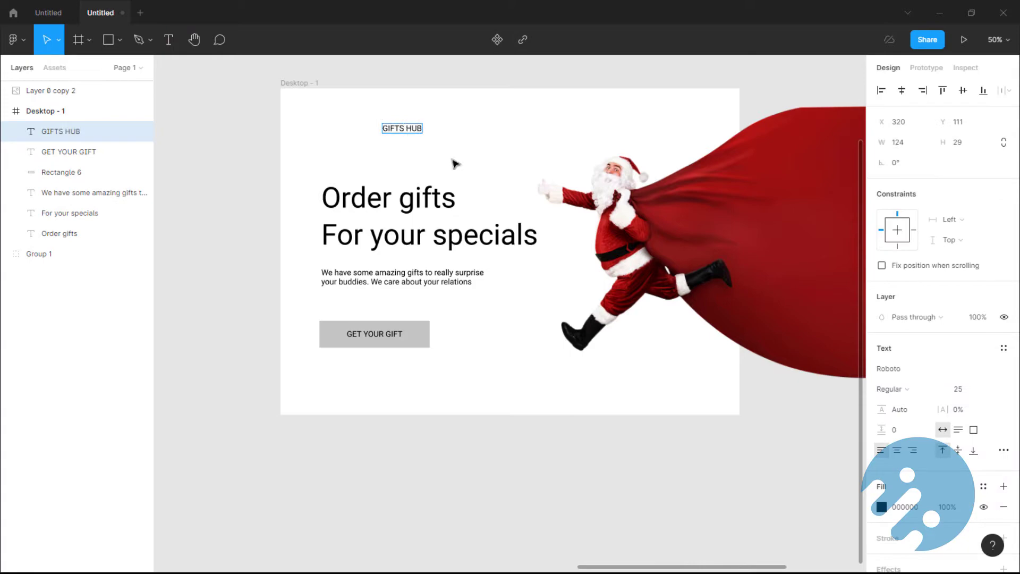
pyautogui.click(17, 39)
pyautogui.moveTo(98, 214)
pyautogui.click(148, 216)
pyautogui.write('gift')
pyautogui.press('Return')
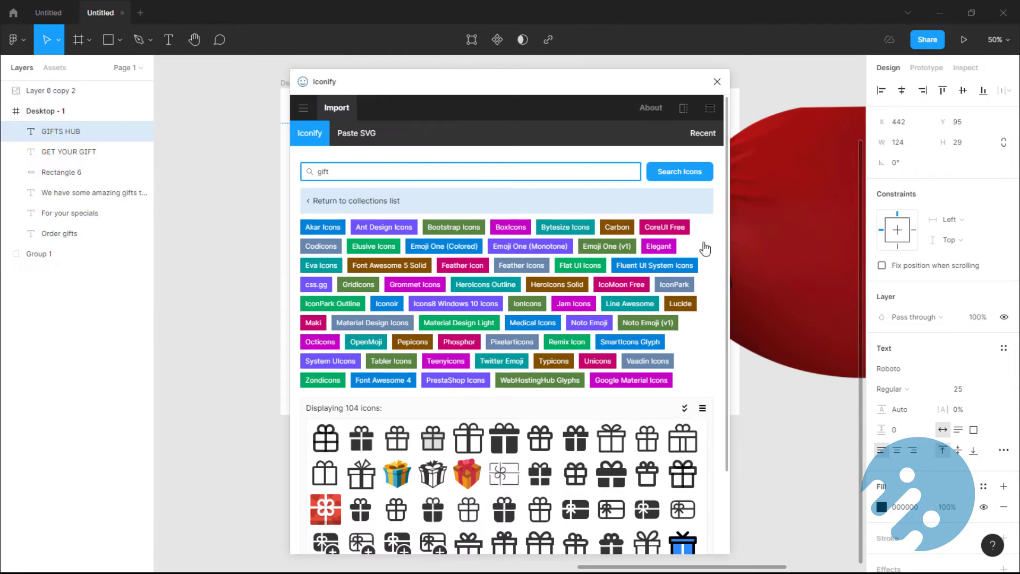
# Import the heroicons-solid:gift icon into the Desktop - 1 frame and close the plugin
pyautogui.scroll(-2, 704, 246)
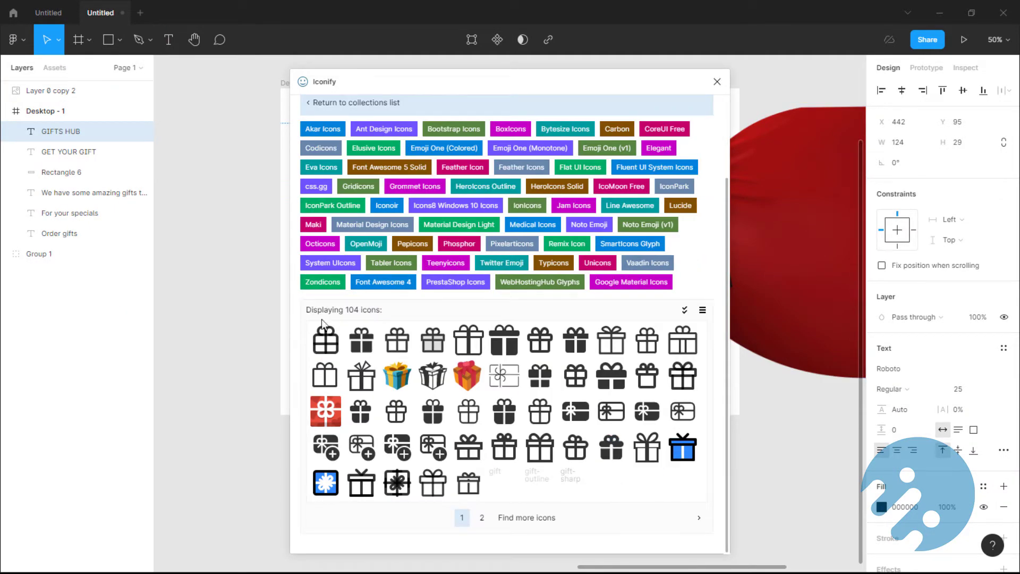
pyautogui.click(611, 447)
pyautogui.scroll(-6, 542, 476)
pyautogui.click(582, 535)
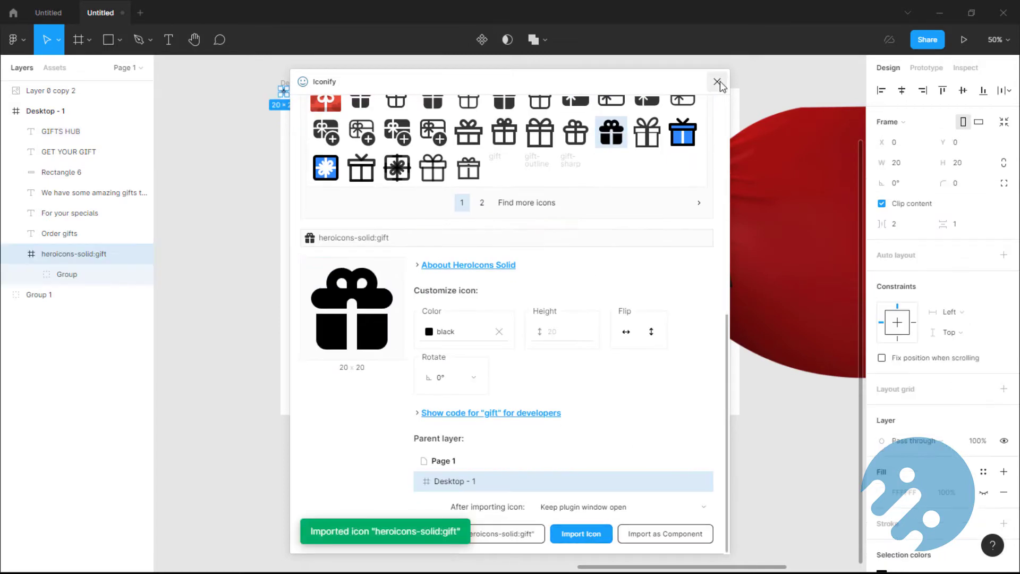
pyautogui.click(717, 82)
# Enlarge the gift icon to 128 × 128 and place it beside the "GIFTS HUB" text
pyautogui.hotkey('ctrl', '+')
pyautogui.moveTo(860, 335); pyautogui.dragTo(860, 211)
pyautogui.moveTo(719, 566); pyautogui.dragTo(675, 553)
pyautogui.moveTo(374, 138); pyautogui.dragTo(446, 209)
pyautogui.moveTo(416, 178); pyautogui.dragTo(597, 203)
pyautogui.moveTo(657, 566); pyautogui.dragTo(702, 566)
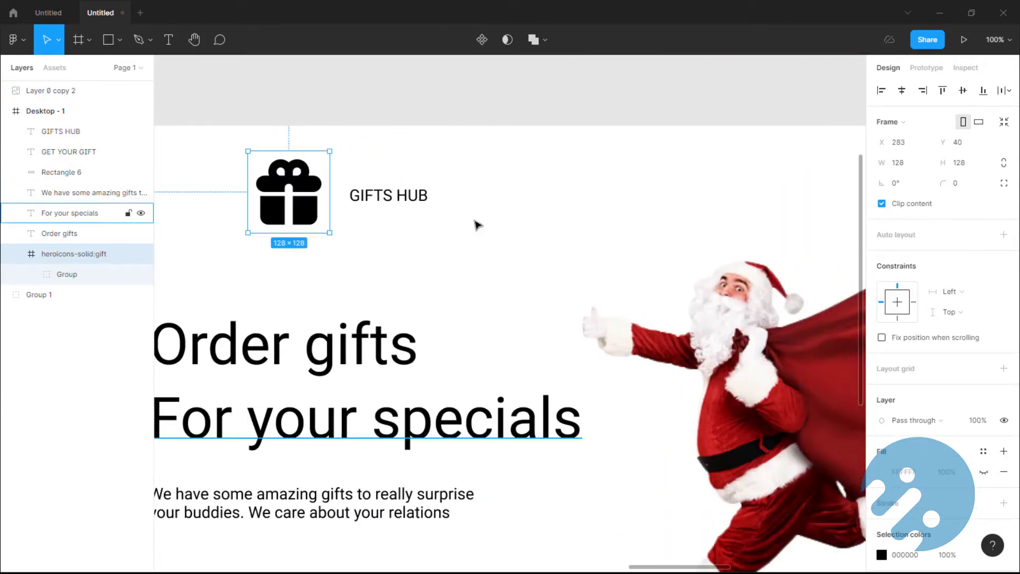
# Move the "GIFTS HUB" text and the gift icon further right near the frame's top edge, and shrink the icon
pyautogui.moveTo(399, 194); pyautogui.dragTo(523, 160)
pyautogui.click(279, 178)
pyautogui.moveTo(279, 177); pyautogui.dragTo(408, 149)
pyautogui.moveTo(459, 121); pyautogui.dragTo(441, 159)
# Set the "GIFTS HUB" text to the Bartender font at size 40
pyautogui.click(491, 162)
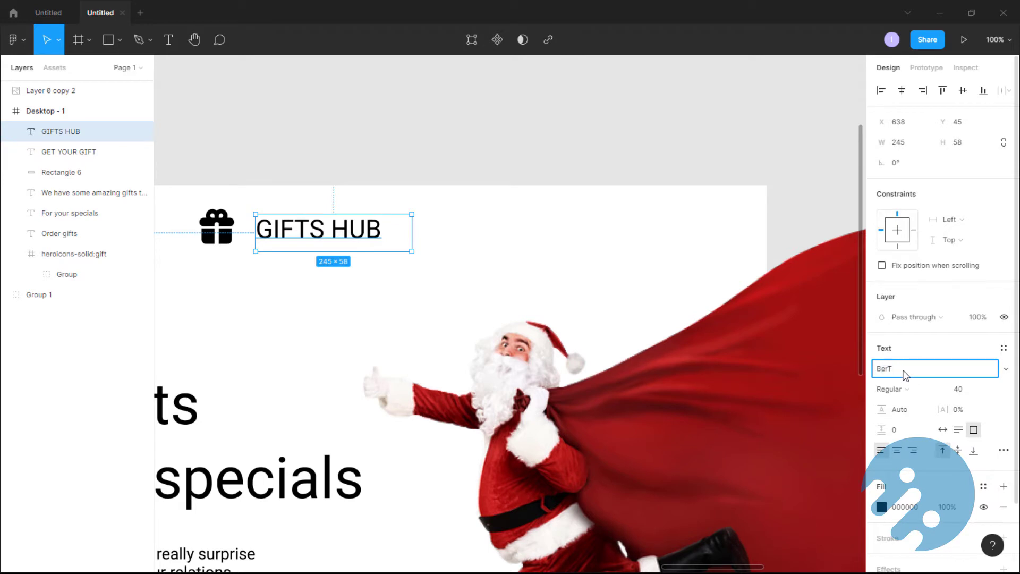
pyautogui.click(938, 374)
pyautogui.write('Bartender')
pyautogui.press('Return')
# Fill the original "GIFTS HUB" text with dark red 951011 and lay a BartenderShadow duplicate over it
pyautogui.moveTo(301, 231); pyautogui.dragTo(298, 265)
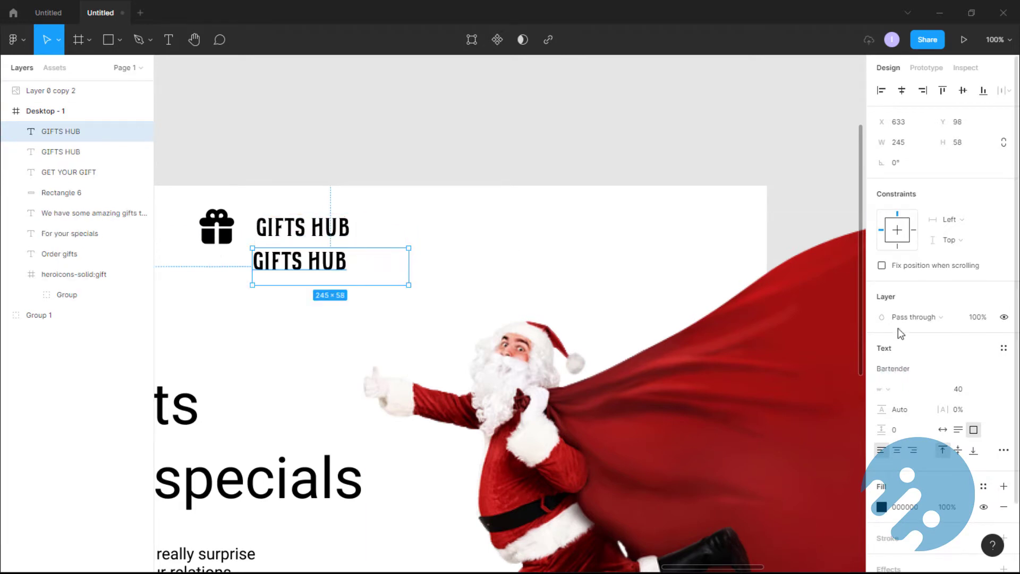
pyautogui.click(302, 228)
pyautogui.click(881, 506)
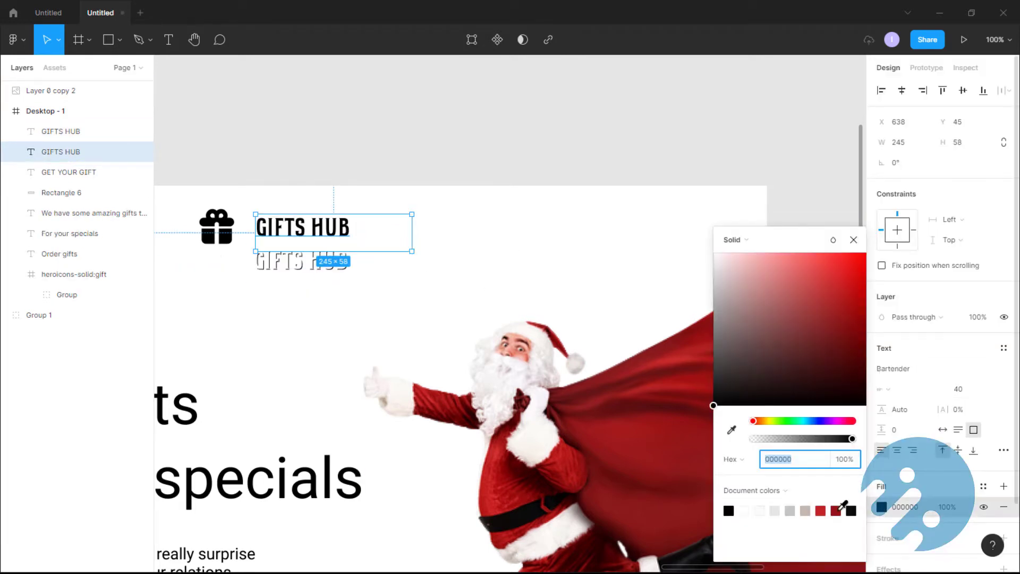
pyautogui.click(835, 510)
pyautogui.moveTo(303, 272); pyautogui.dragTo(302, 240)
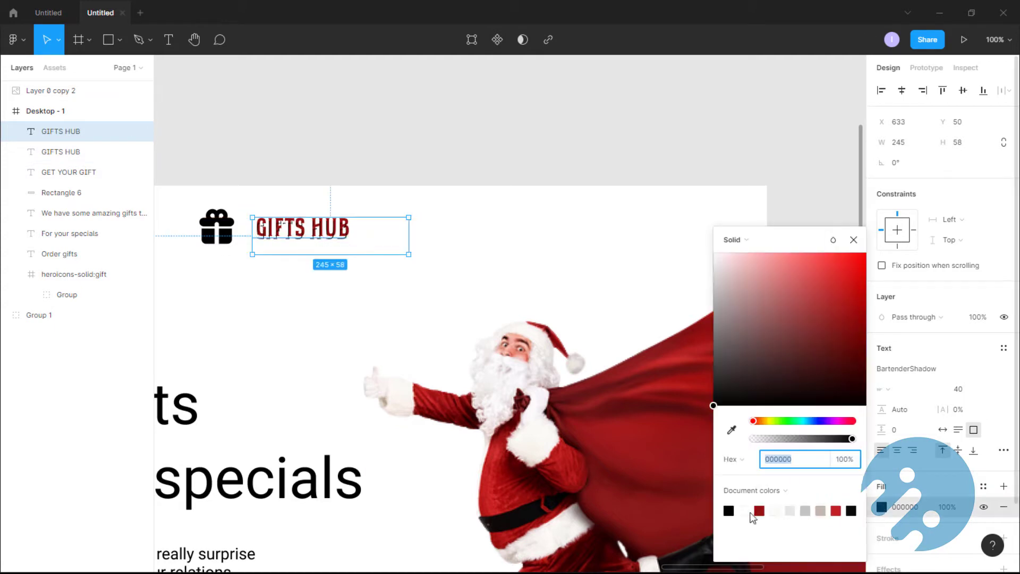
# Fill all three vector parts of the gift icon with dark red 951011
pyautogui.doubleClick(217, 221)
pyautogui.doubleClick(217, 221)
pyautogui.click(881, 348)
pyautogui.click(744, 510)
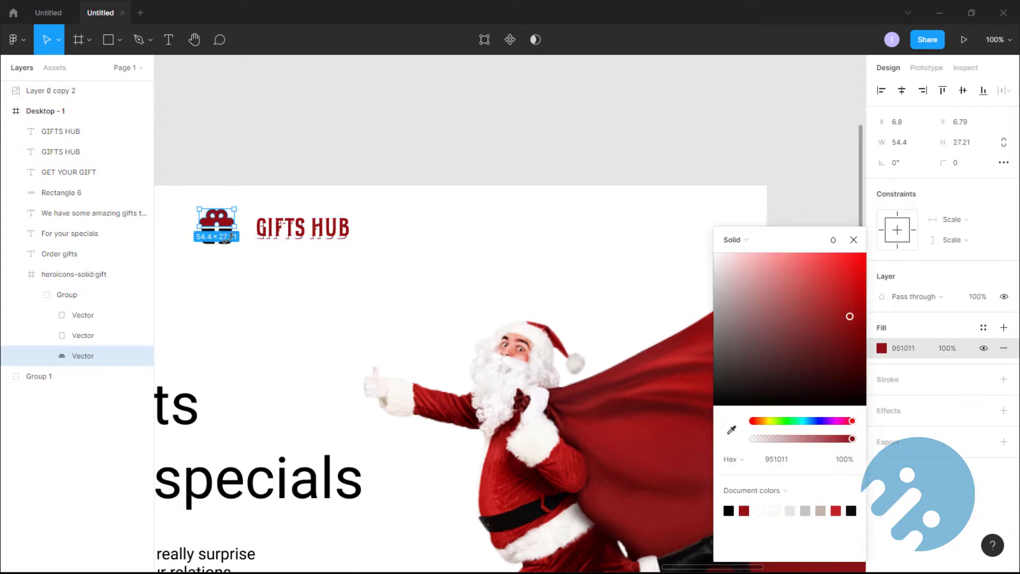
pyautogui.click(225, 237)
pyautogui.keyDown('shift'); pyautogui.click(212, 236); pyautogui.keyUp('shift')
pyautogui.click(881, 399)
pyautogui.click(744, 510)
# Align the shadow copy of "GIFTS HUB" with the lettering beneath it at X 638, Y 48
pyautogui.click(303, 228)
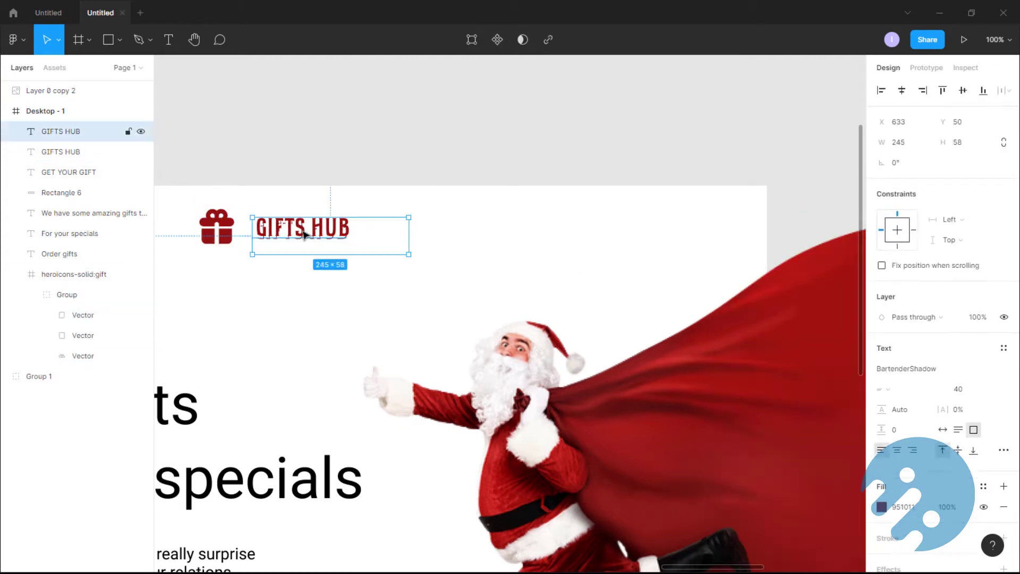
pyautogui.hotkey('ctrl', '+')
pyautogui.hscroll(-8, 509, 456)
pyautogui.click(486, 228)
pyautogui.moveTo(469, 147); pyautogui.dragTo(471, 144)
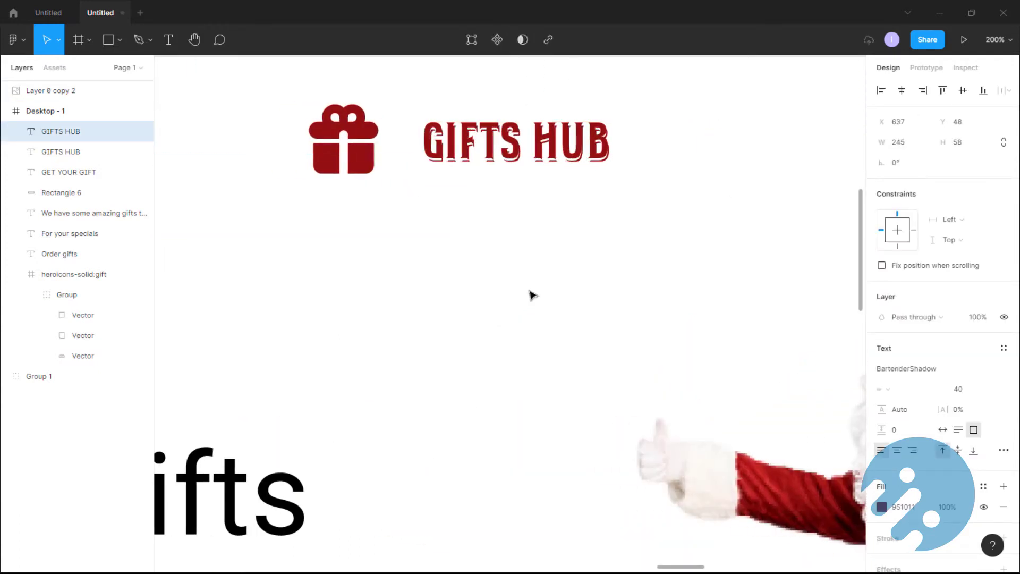
pyautogui.press('Right')
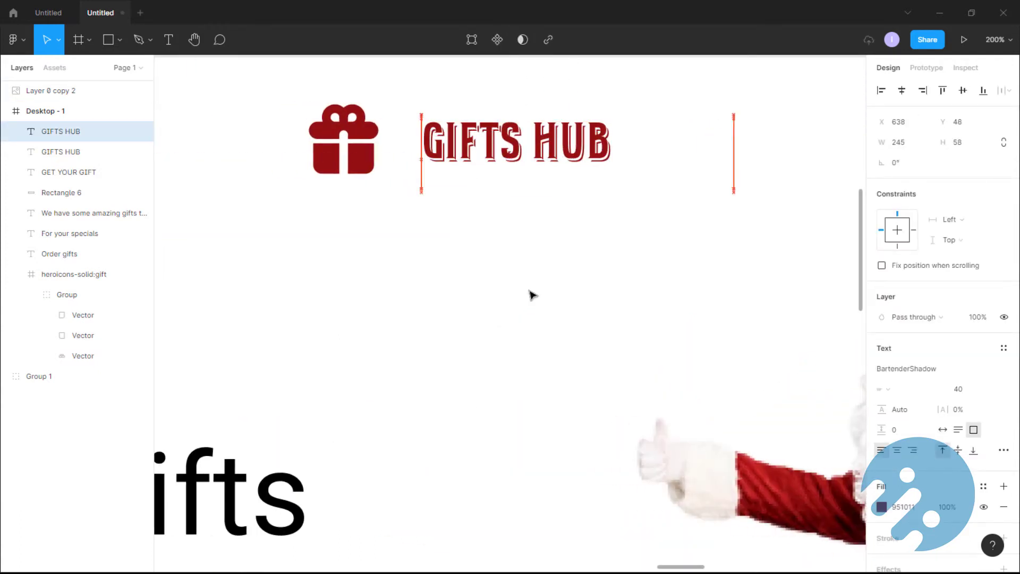
# Resize the gift icon to 58 × 58 and move it closer to the "GIFTS HUB" text
pyautogui.click(365, 137)
pyautogui.moveTo(367, 128); pyautogui.dragTo(381, 132)
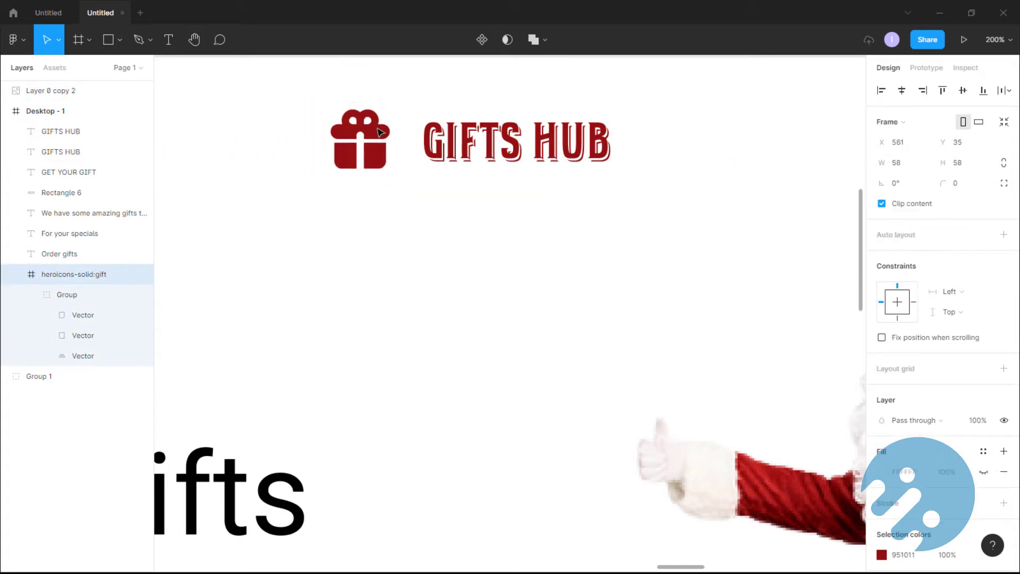
pyautogui.click(428, 233)
# Draw a rectangle about 98 × 155 hanging from the frame's top edge above "Order gifts"
pyautogui.hotkey('ctrl', '-')
pyautogui.hotkey('ctrl', '-')
pyautogui.click(128, 253)
pyautogui.click(120, 39)
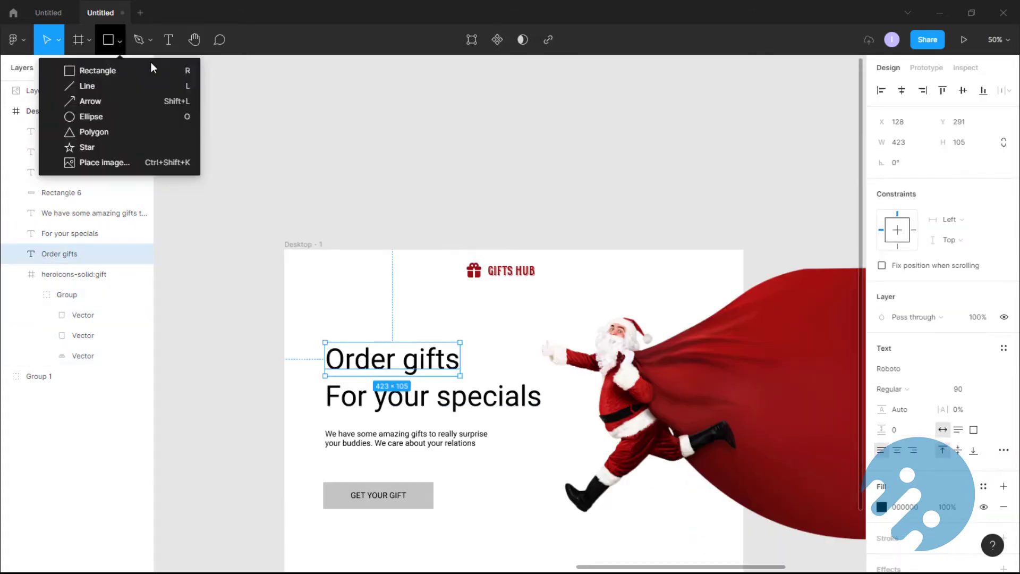
pyautogui.click(149, 71)
pyautogui.moveTo(318, 250)
pyautogui.mouseDown()
pyautogui.moveTo(359, 289)
pyautogui.moveTo(351, 299)
pyautogui.mouseUp()
pyautogui.hotkey('shift', '0')
pyautogui.hscroll(-5, 547, 277)
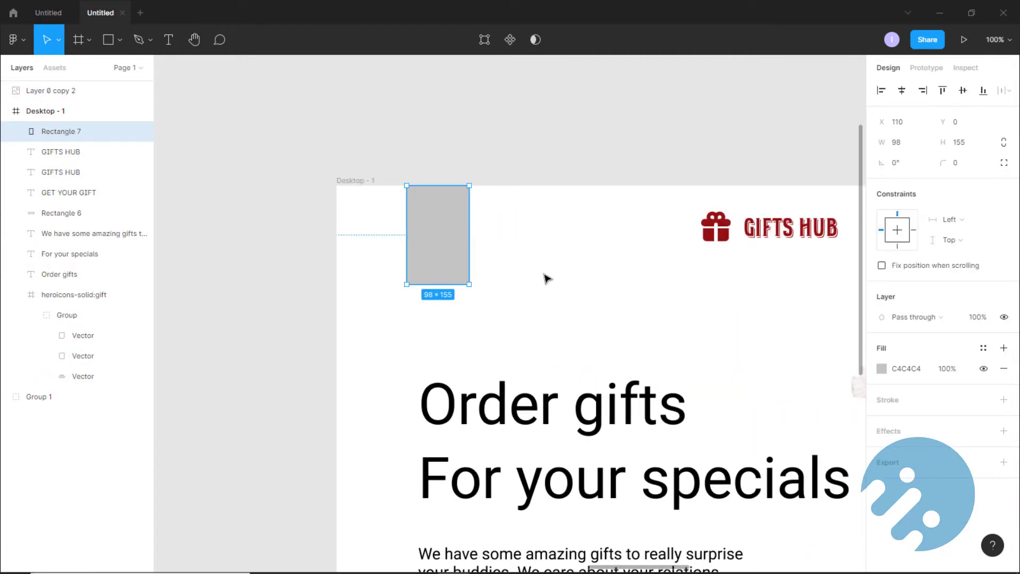
# Set the font size of the "For your specials" heading to 85
pyautogui.click(585, 406)
pyautogui.click(670, 476)
pyautogui.write('85')
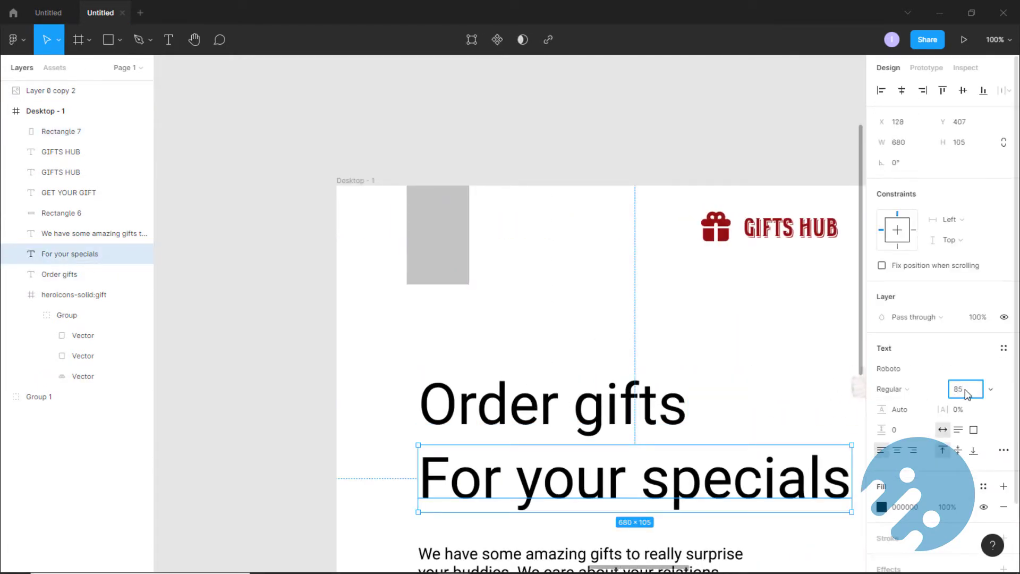
pyautogui.press('Return')
# Set the font size of the paragraph below the headings to 27
pyautogui.click(714, 555)
pyautogui.click(972, 390)
pyautogui.write('27')
pyautogui.press('Return')
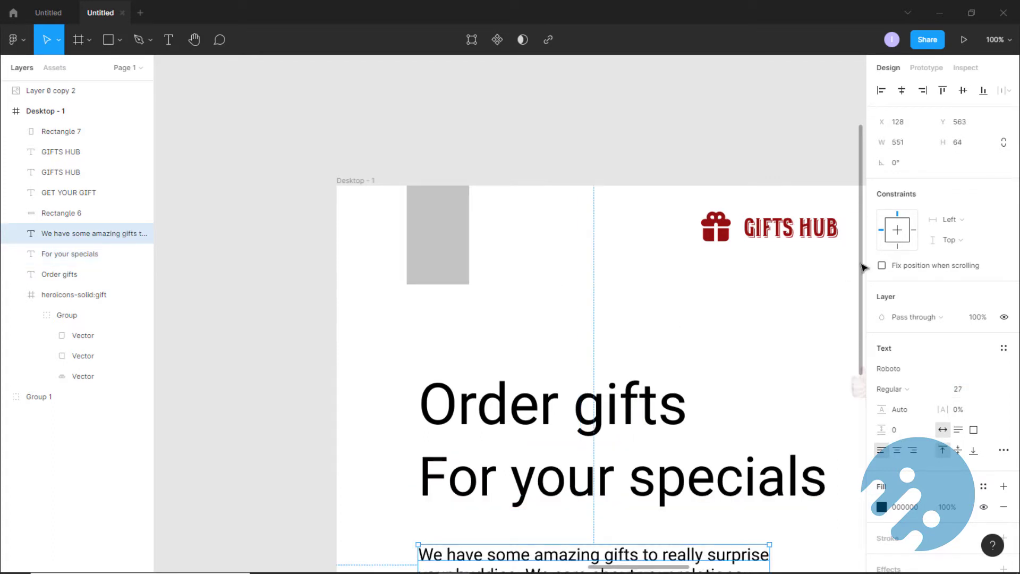
# Narrow the top rectangle to 80 wide with its left edge at X 128, and round its corners to radius 14
pyautogui.scroll(-1, 637, 245)
pyautogui.click(407, 216)
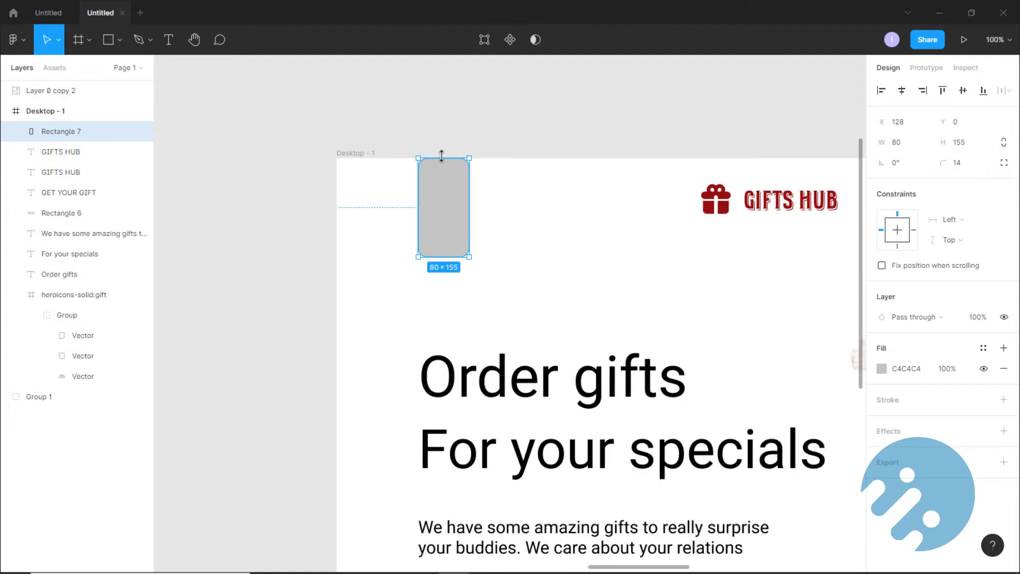
pyautogui.click(494, 209)
# Draw a single horizontal line about 56 long with a stroke width of 4 and place it on the grey rectangle at X 140, Y 77
pyautogui.click(119, 40)
pyautogui.click(105, 93)
pyautogui.moveTo(433, 282)
pyautogui.mouseDown()
pyautogui.moveTo(469, 282)
pyautogui.moveTo(454, 294)
pyautogui.mouseUp()
pyautogui.click(457, 282)
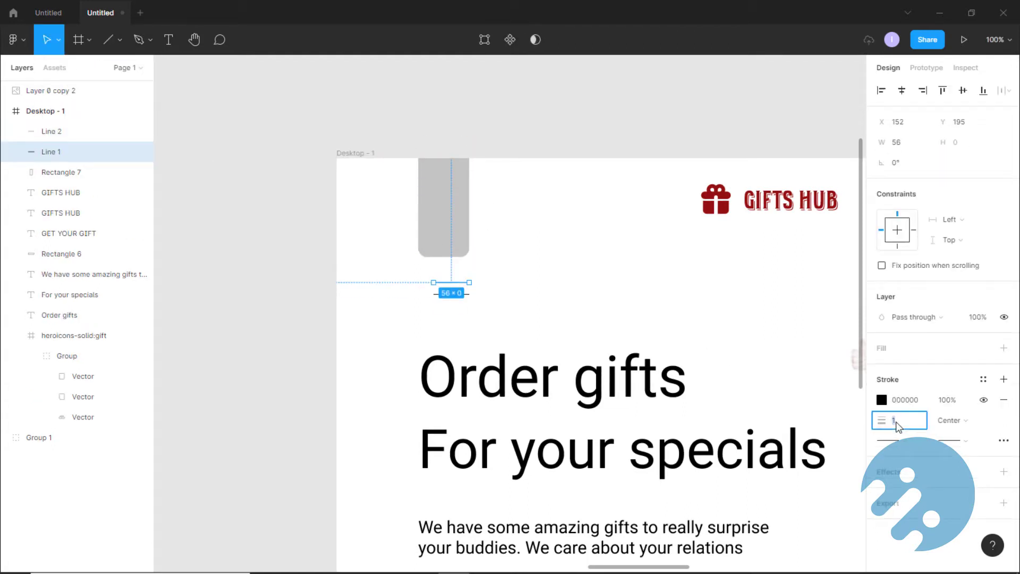
pyautogui.click(464, 296)
pyautogui.press('Delete')
pyautogui.click(463, 285)
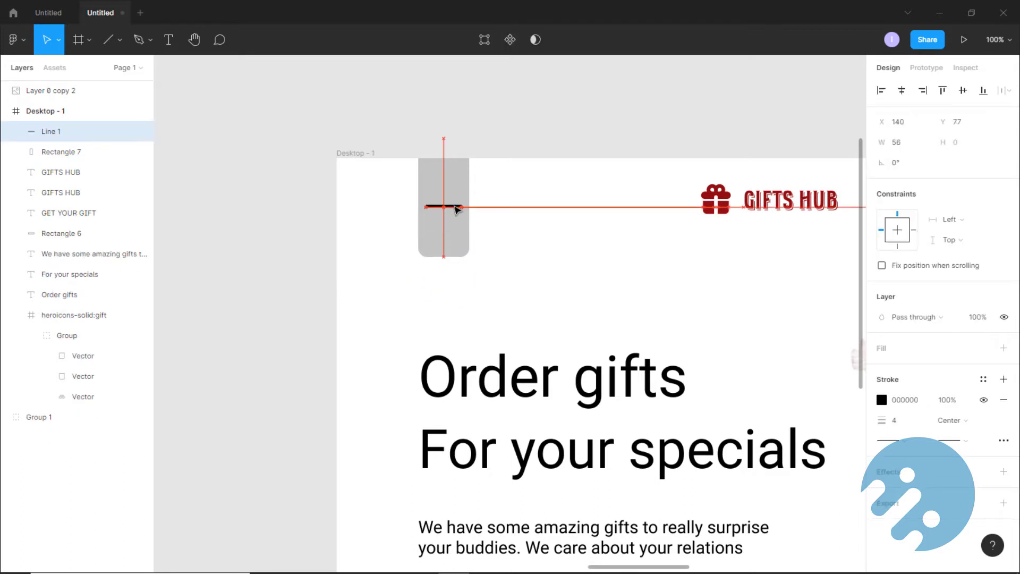
# Duplicate the line twice below itself to form a three-line menu icon, and shorten the bottom line from its right end
pyautogui.moveTo(457, 210); pyautogui.dragTo(457, 229)
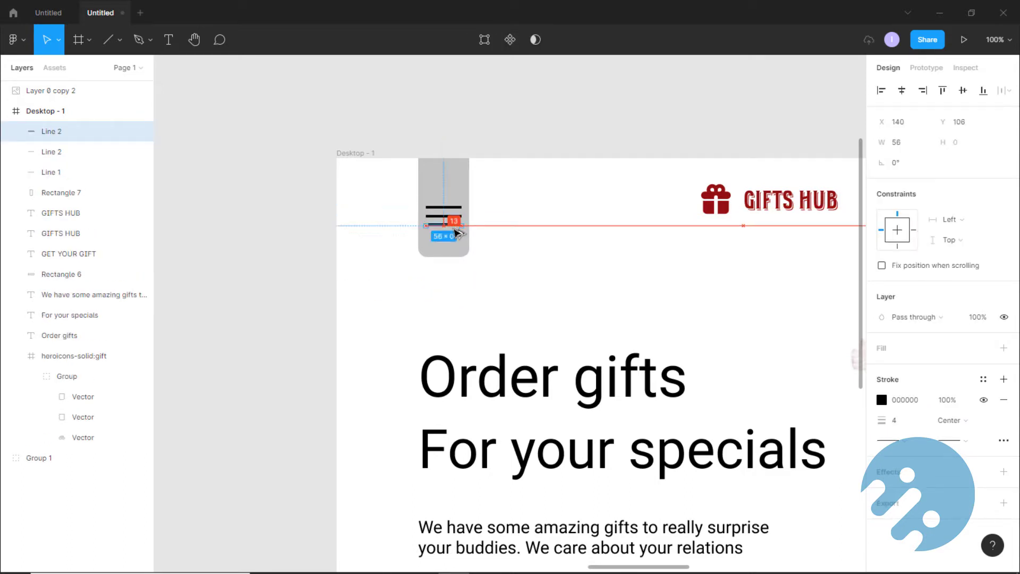
pyautogui.press('Return')
pyautogui.hotkey('ctrl', '+')
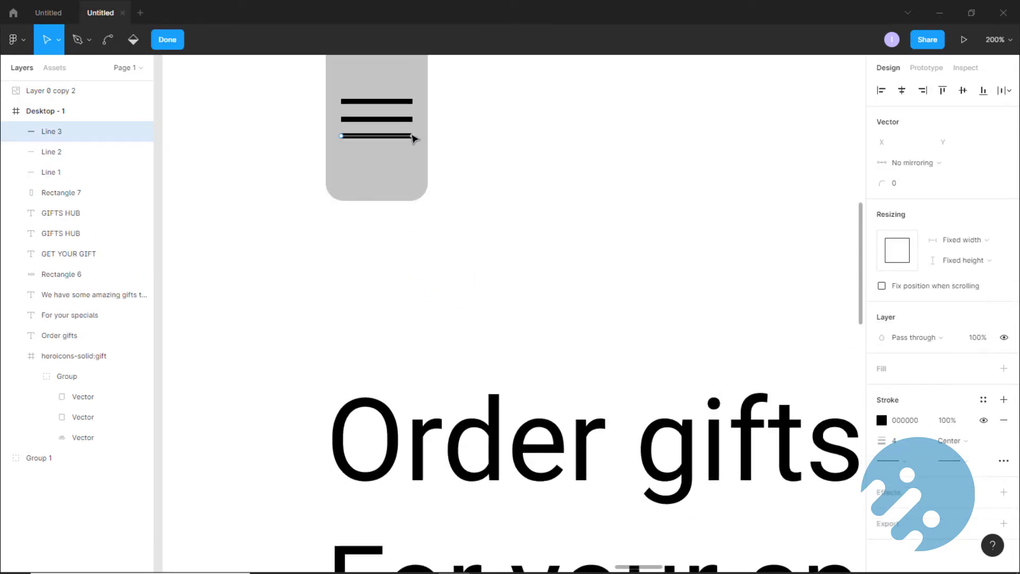
pyautogui.press('Escape')
# Shorten the top line of the menu icon from its right end to match the bottom line's length
pyautogui.doubleClick(403, 102)
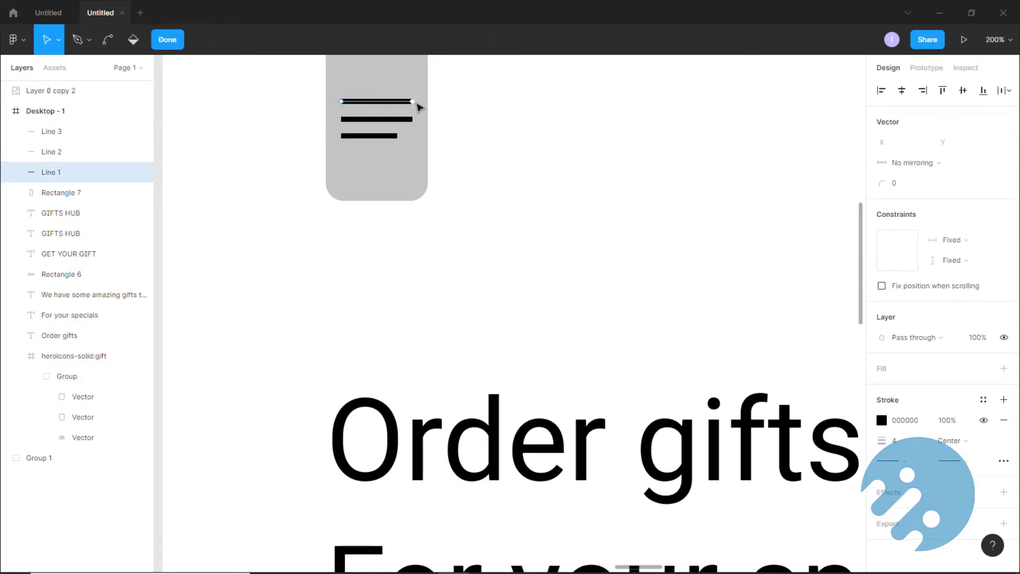
pyautogui.press('Escape')
pyautogui.hotkey('shift', 'Left')
pyautogui.doubleClick(413, 102)
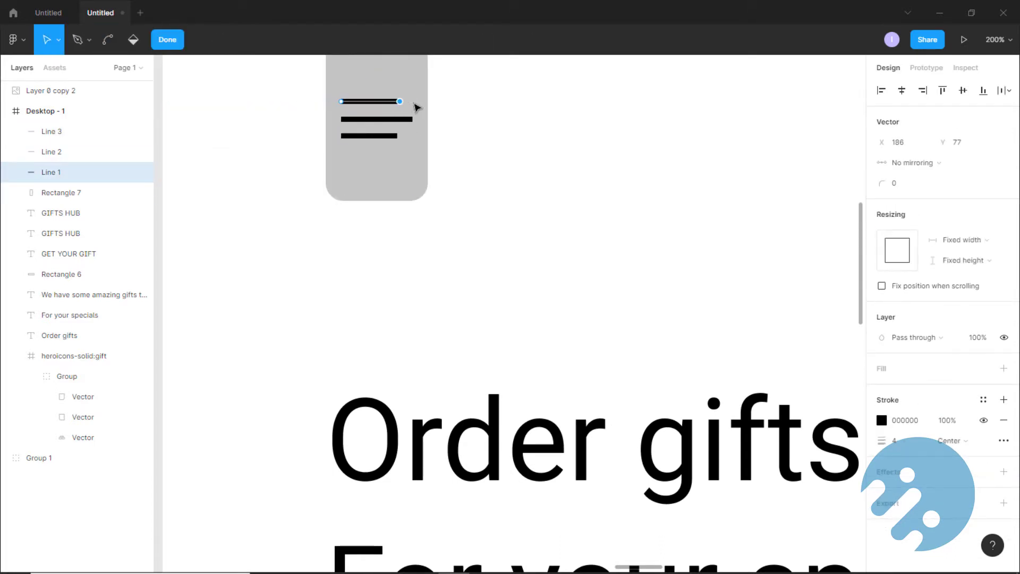
pyautogui.press('Escape')
pyautogui.press('Escape')
# Even out the vertical spacing between the three menu icon lines and move them together to X 143 on the grey rectangle
pyautogui.click(51, 151)
pyautogui.keyDown('shift'); pyautogui.click(52, 131); pyautogui.keyUp('shift')
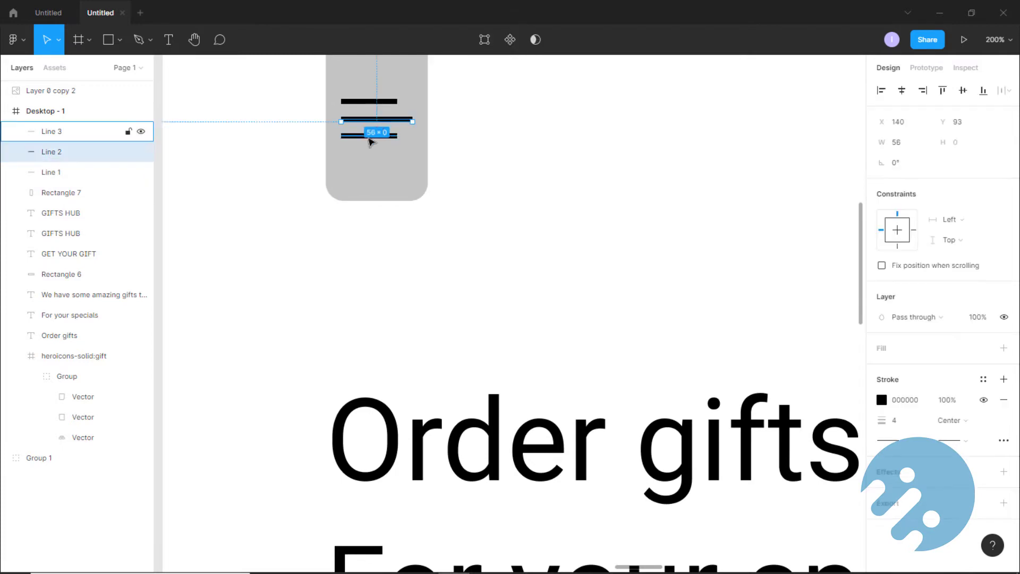
pyautogui.keyDown('shift'); pyautogui.click(51, 172); pyautogui.keyUp('shift')
pyautogui.click(1003, 90)
pyautogui.click(902, 147)
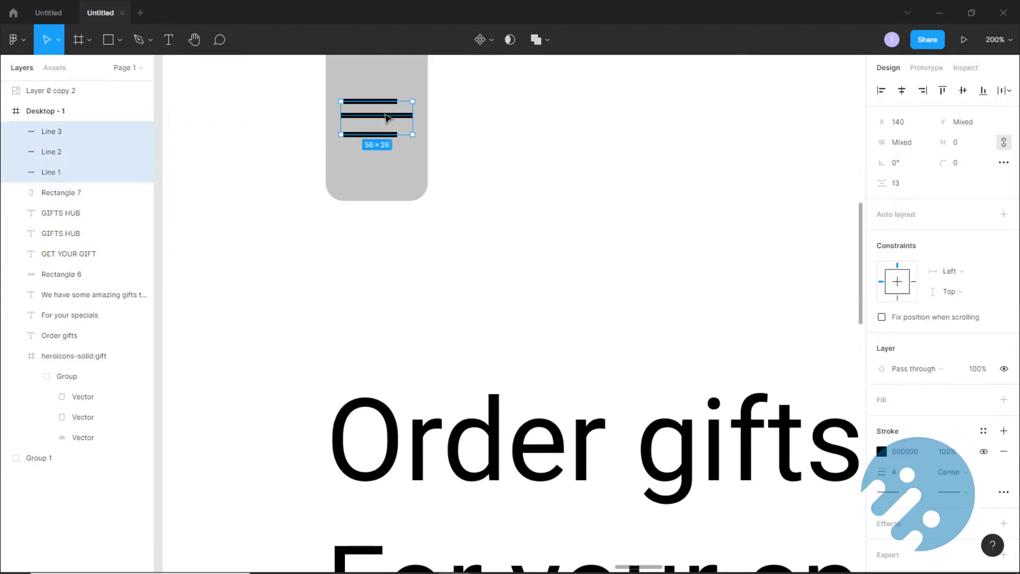
pyautogui.moveTo(387, 117); pyautogui.dragTo(392, 116)
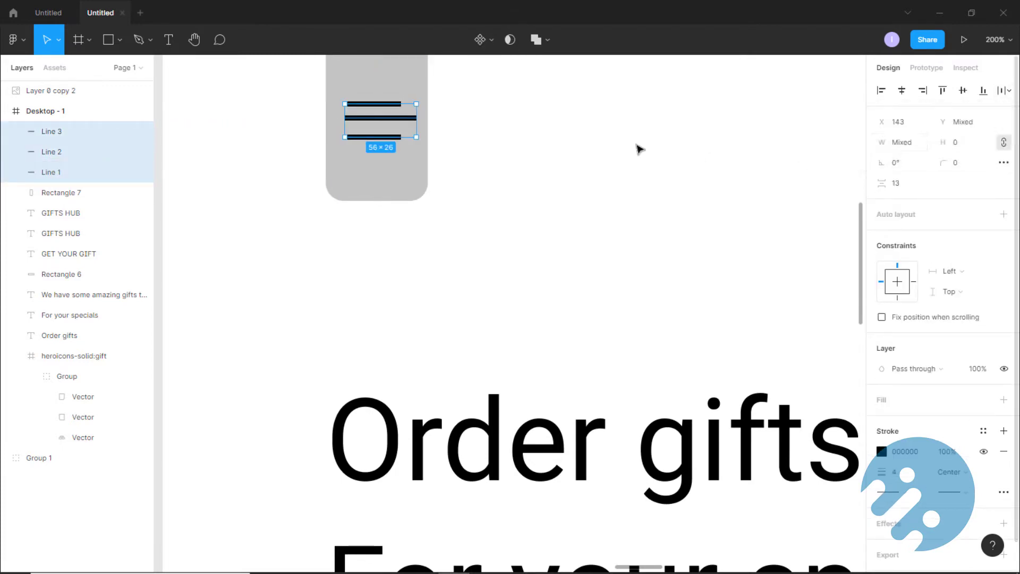
pyautogui.click(393, 119)
pyautogui.click(519, 179)
# Set the "Order gifts" heading to the Carnero font in Bold weight
pyautogui.hotkey('ctrl', '-')
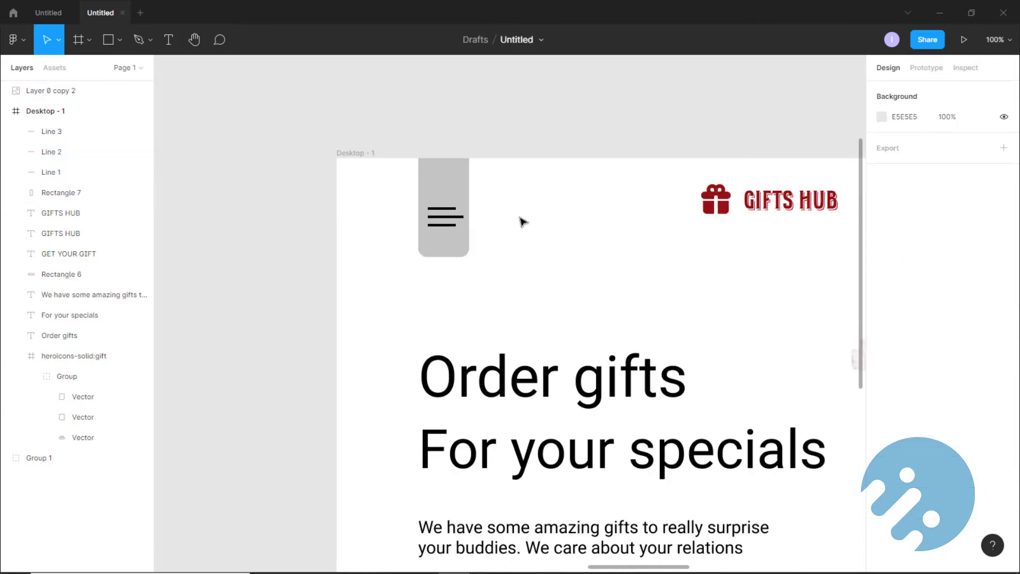
pyautogui.scroll(-3, 523, 222)
pyautogui.hotkey('ctrl', '-')
pyautogui.click(571, 290)
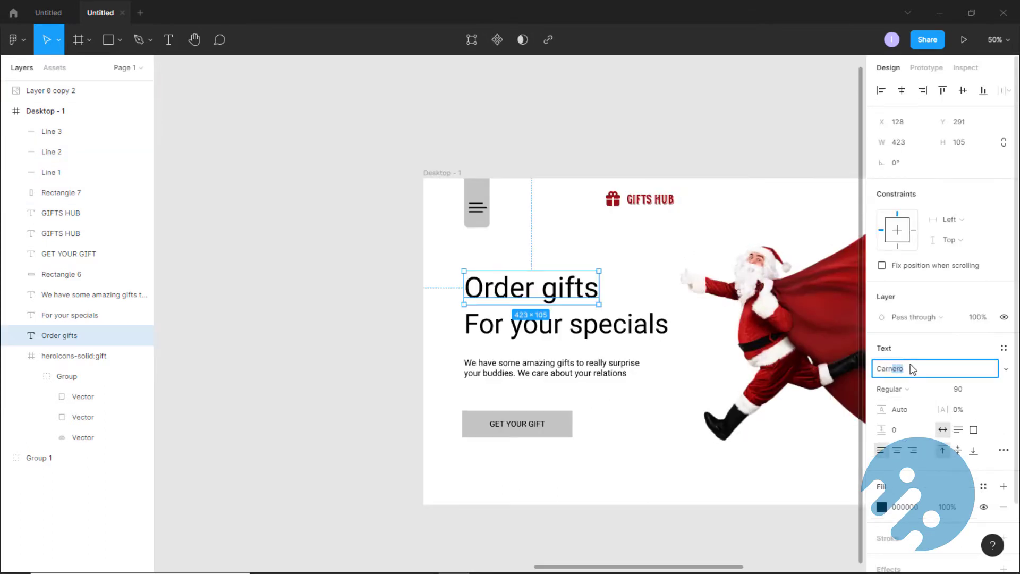
pyautogui.press('Return')
pyautogui.click(907, 389)
pyautogui.click(905, 435)
# Set the "For your specials" heading to the Carnero font in SemiBold weight
pyautogui.click(632, 324)
pyautogui.click(914, 372)
pyautogui.write('C')
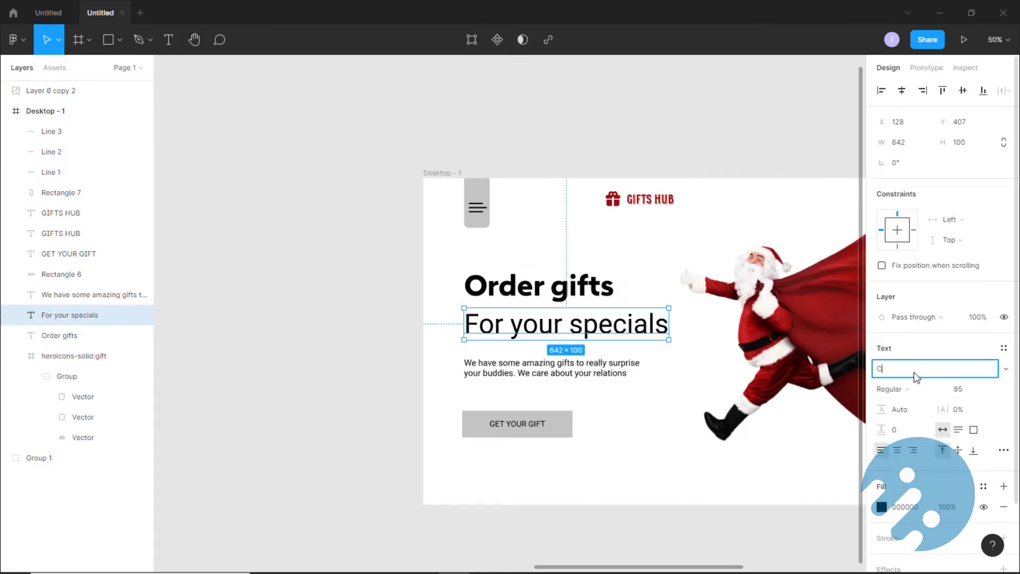
pyautogui.write('arnero')
pyautogui.press('Return')
pyautogui.click(907, 388)
pyautogui.click(909, 414)
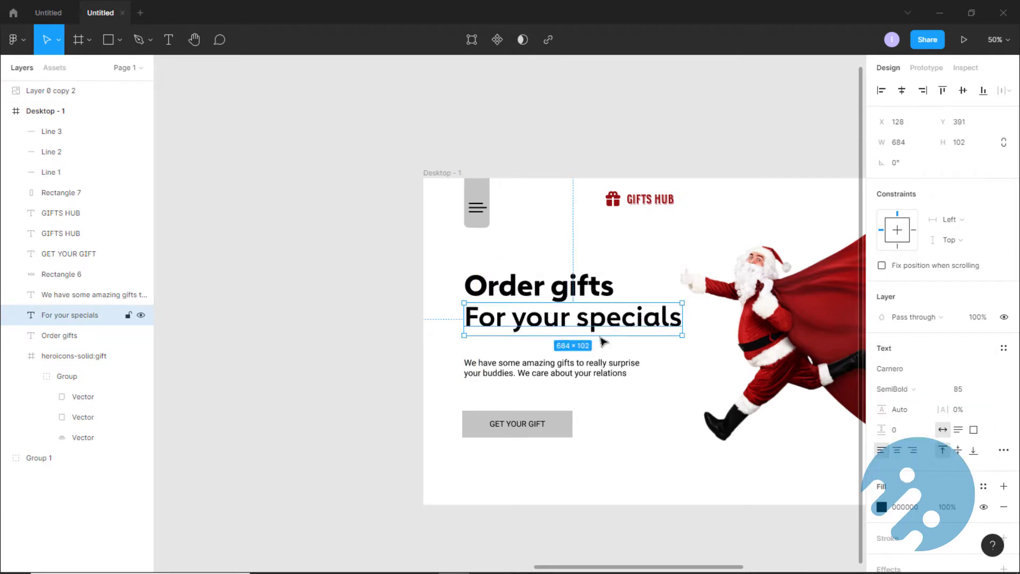
# Change the font of the paragraph below the headings to Carnero
pyautogui.click(600, 366)
pyautogui.press('Return')
pyautogui.doubleClick(540, 364)
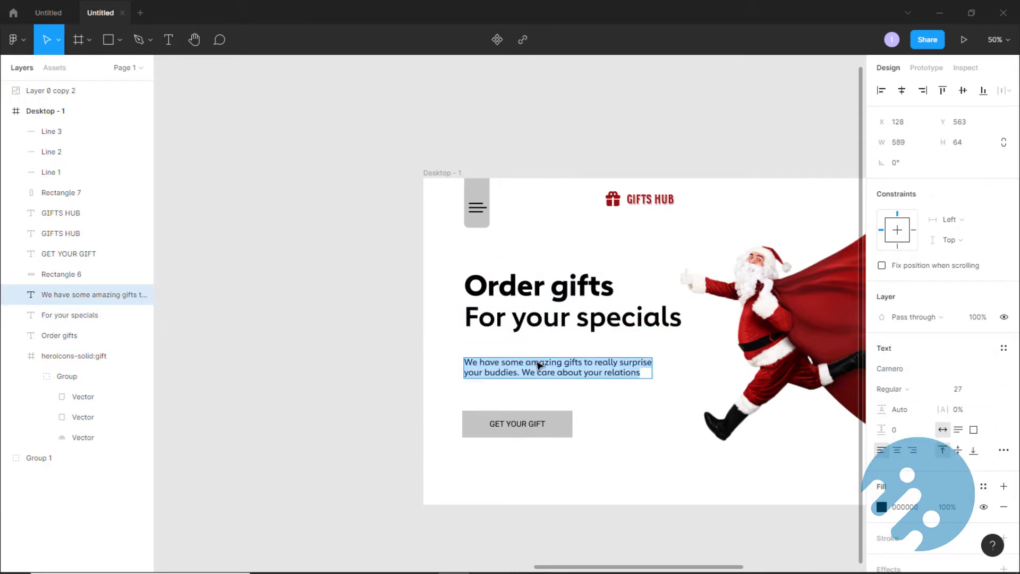
# Set the "GET YOUR GIFT" button label to the Carnero font at size 22
pyautogui.doubleClick(531, 424)
pyautogui.click(630, 454)
pyautogui.click(904, 363)
pyautogui.write('Carnero')
pyautogui.press('Return')
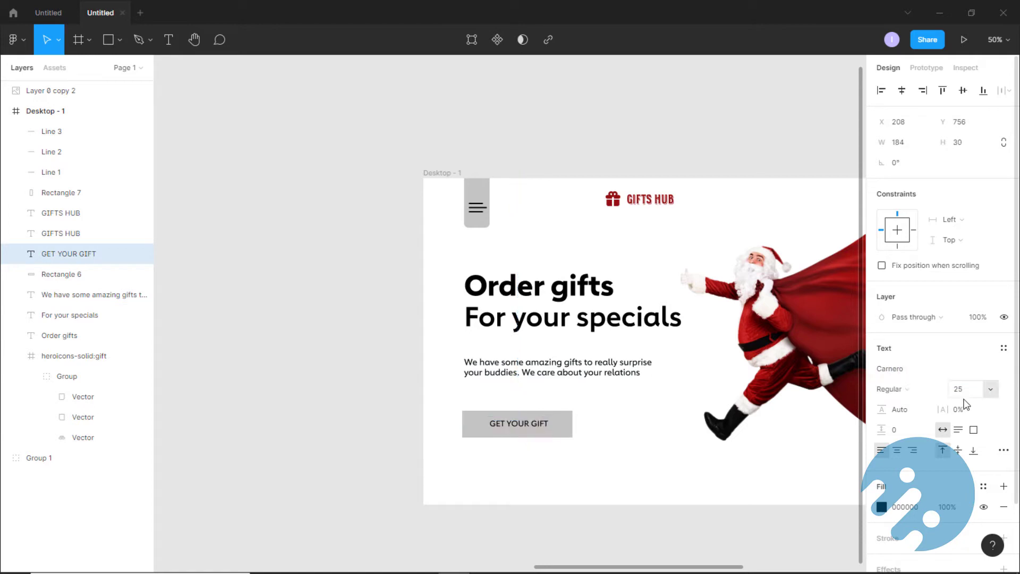
pyautogui.write('22')
pyautogui.press('Return')
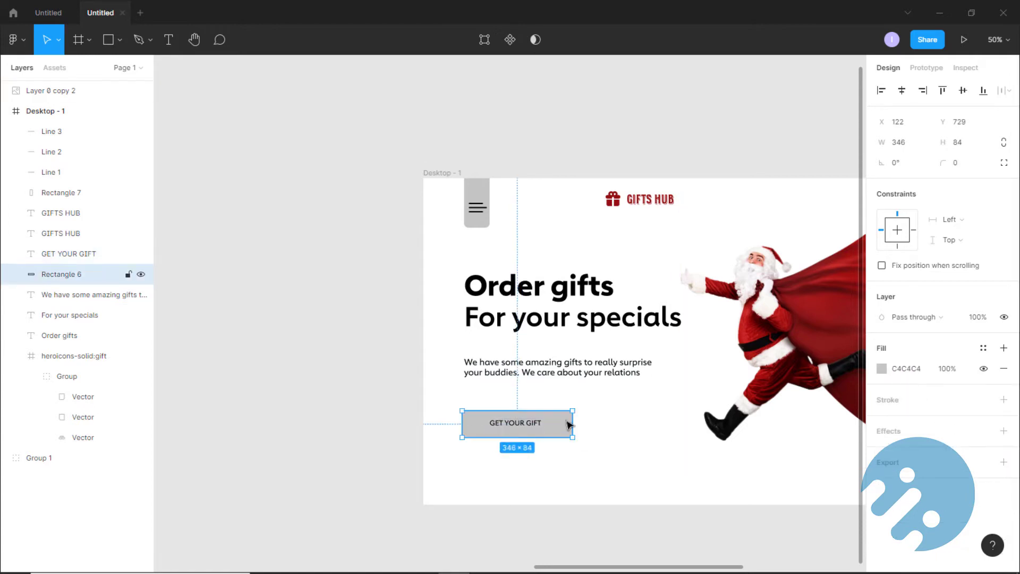
# Move the button rectangle to X 128, Y 730 and shift its label right to X 271, Y 762
pyautogui.scroll(5, 566, 424)
pyautogui.moveTo(549, 438); pyautogui.dragTo(571, 446)
pyautogui.click(471, 426)
pyautogui.moveTo(471, 425); pyautogui.dragTo(474, 445)
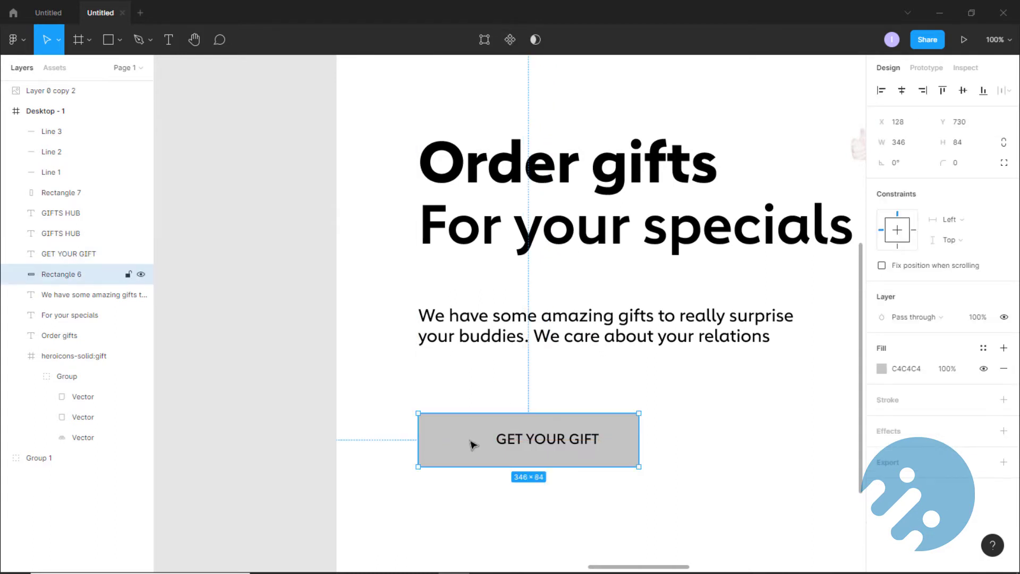
pyautogui.moveTo(537, 437); pyautogui.dragTo(551, 441)
pyautogui.press('Up')
pyautogui.press('Up')
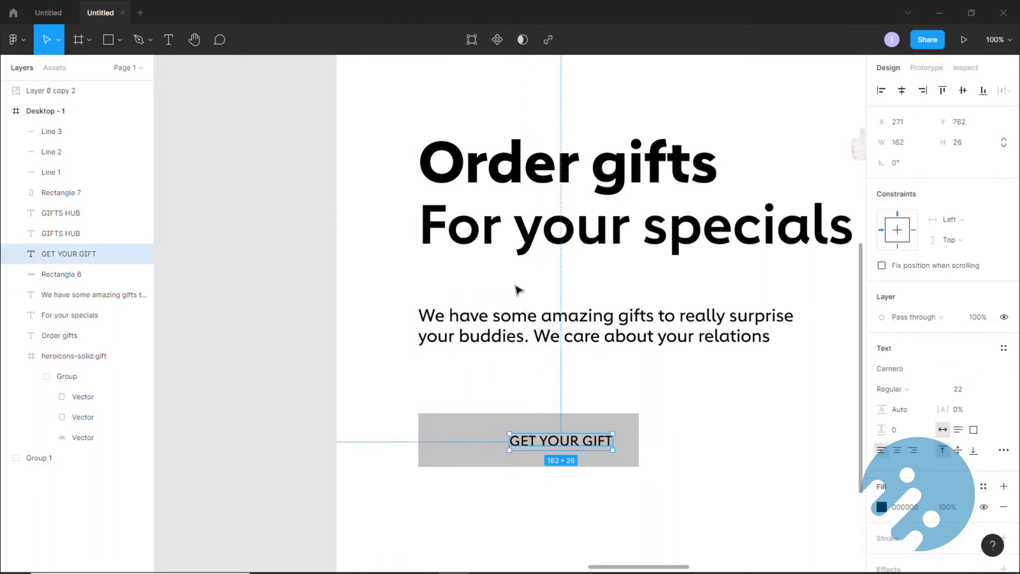
# Draw a white vertical divider line about 83 long with stroke width 4 across the button at X 214
pyautogui.click(123, 43)
pyautogui.click(126, 88)
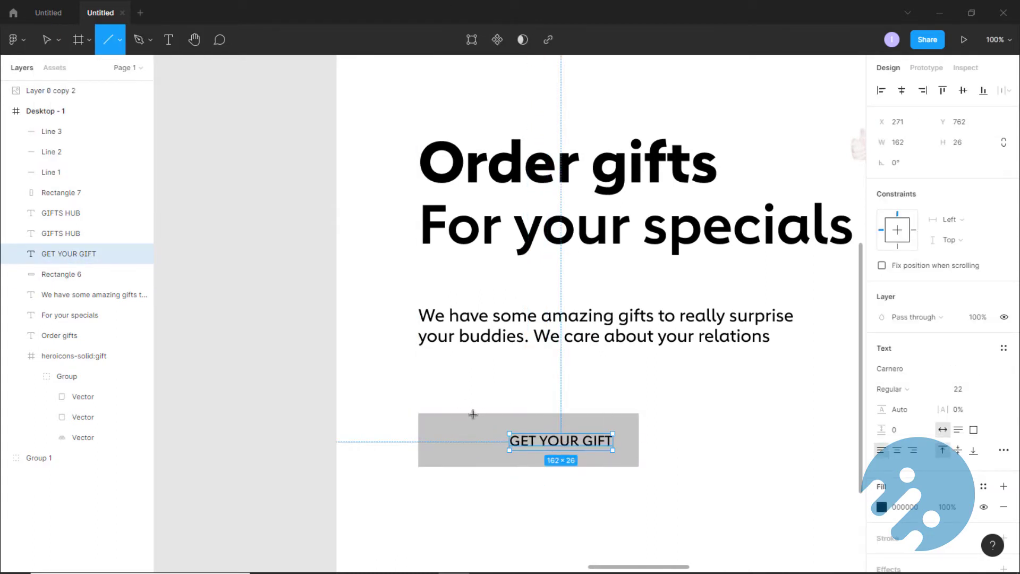
pyautogui.moveTo(473, 413); pyautogui.dragTo(473, 467)
pyautogui.click(881, 399)
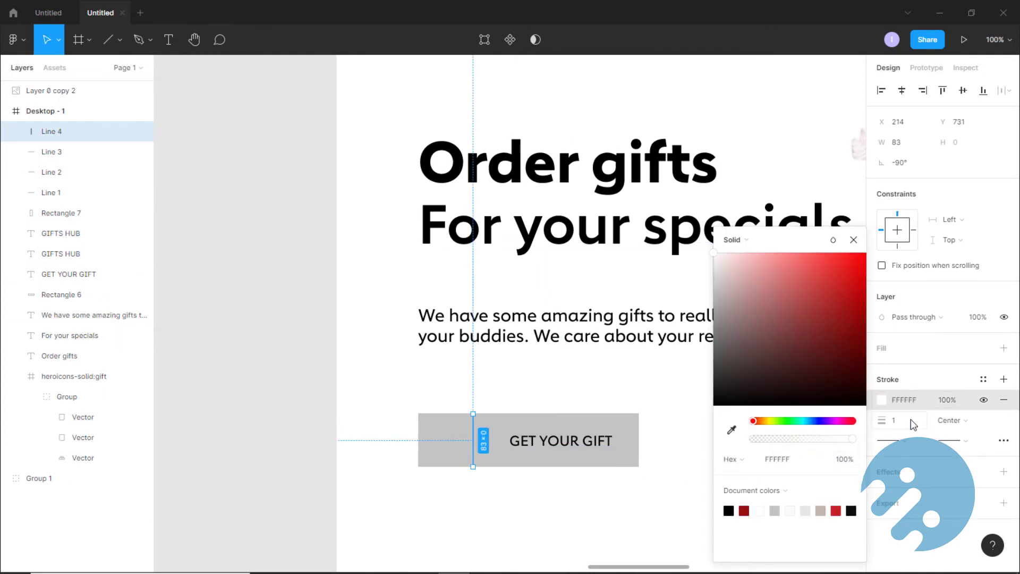
pyautogui.write('4')
pyautogui.click(498, 405)
pyautogui.click(472, 414)
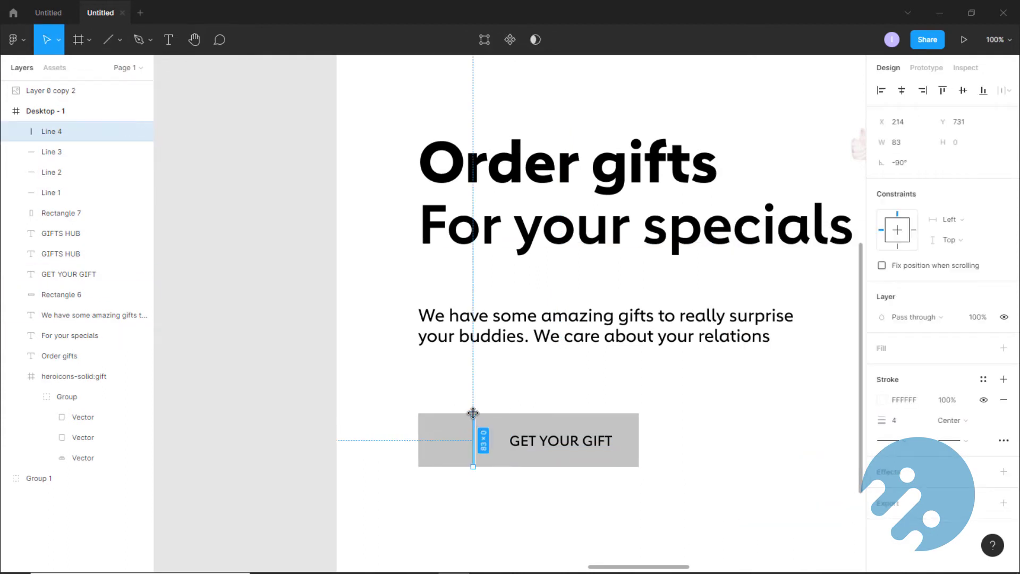
pyautogui.doubleClick(475, 418)
pyautogui.click(518, 528)
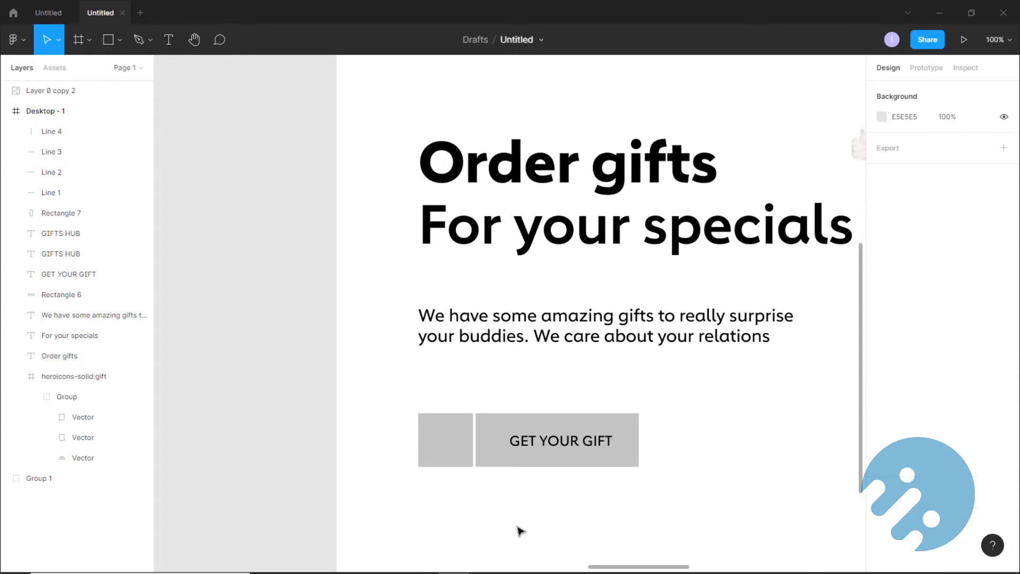
# Copy the logo's gift icon and place the copy in the button's area left of the divider
pyautogui.hotkey('ctrl', '-')
pyautogui.moveTo(615, 148); pyautogui.dragTo(477, 315)
pyautogui.hotkey('ctrl', 'z')
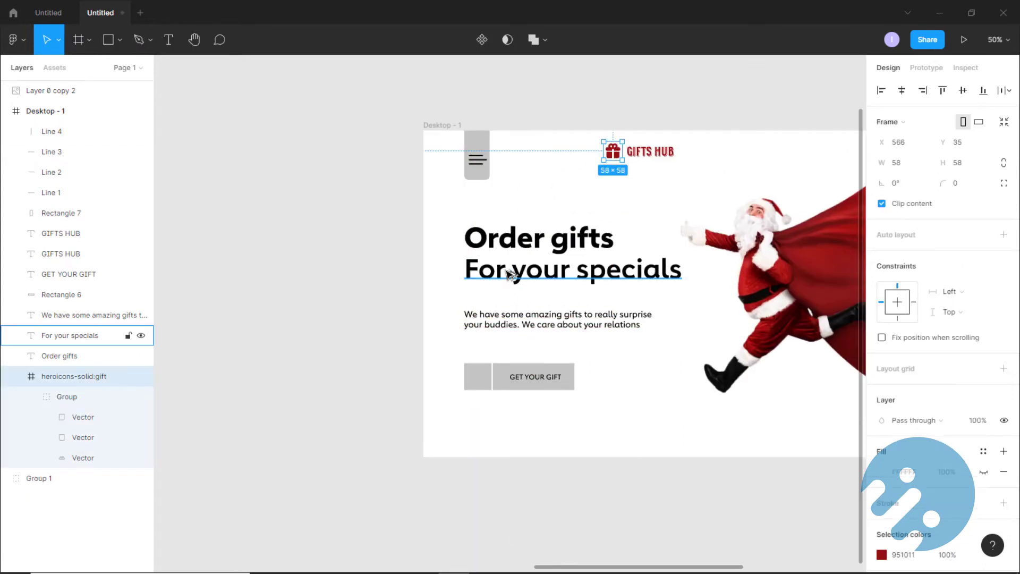
pyautogui.hotkey('ctrl', 'v')
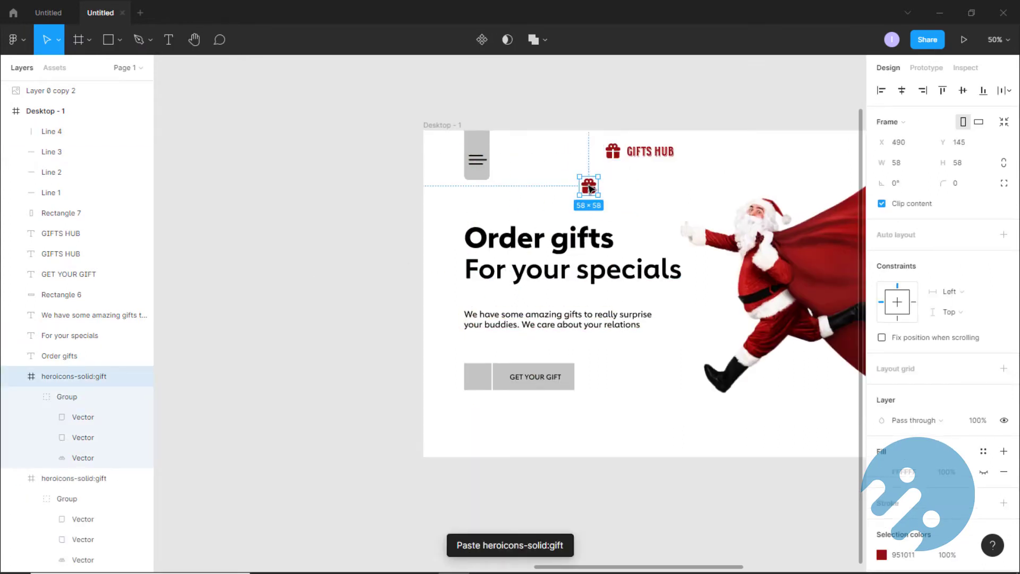
pyautogui.moveTo(591, 189); pyautogui.dragTo(477, 377)
pyautogui.hotkey('ctrl', '+')
pyautogui.moveTo(453, 440); pyautogui.dragTo(453, 440)
pyautogui.click(486, 393)
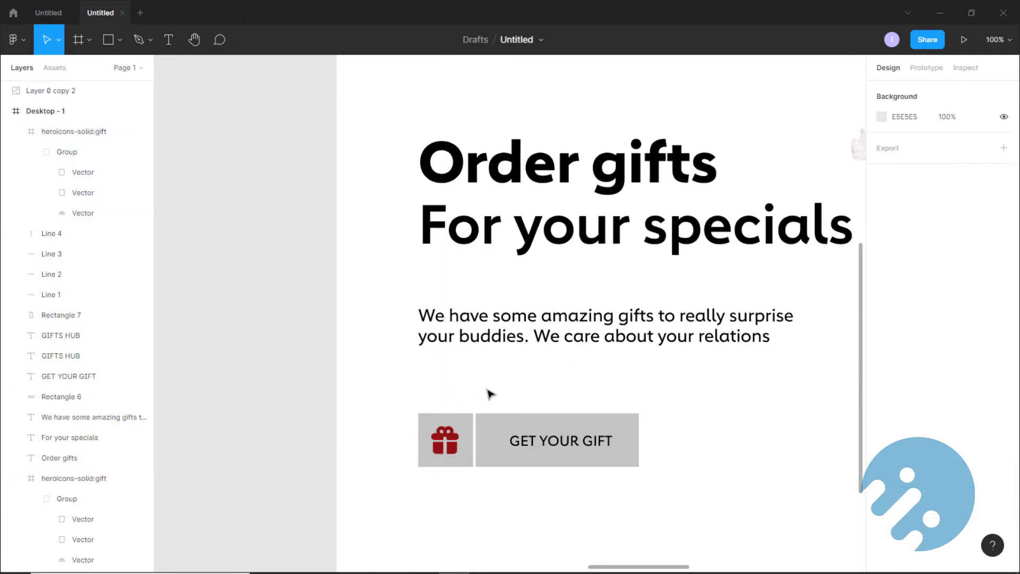
# Widen the button rectangle to 370 and reposition its divider, gift icon and label to fit
pyautogui.click(539, 443)
pyautogui.moveTo(552, 440); pyautogui.dragTo(546, 443)
pyautogui.moveTo(474, 445); pyautogui.dragTo(451, 445)
pyautogui.moveTo(545, 442); pyautogui.dragTo(555, 442)
pyautogui.click(590, 398)
pyautogui.click(611, 427)
pyautogui.moveTo(639, 433); pyautogui.dragTo(654, 434)
pyautogui.moveTo(569, 443); pyautogui.dragTo(569, 445)
pyautogui.hotkey('ctrl', 'z')
pyautogui.press('Escape')
pyautogui.press('-')
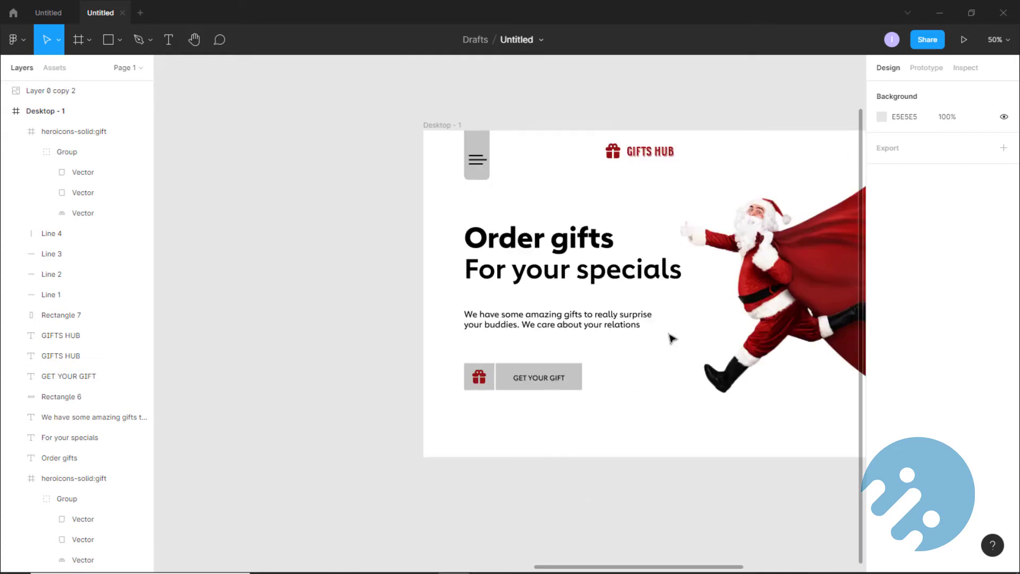
pyautogui.moveTo(539, 383); pyautogui.dragTo(540, 382)
pyautogui.click(603, 395)
# Add the language labels "Eng", "Rus" and "Spa" in a row in the header, right of the logo
pyautogui.hscroll(3, 579, 264)
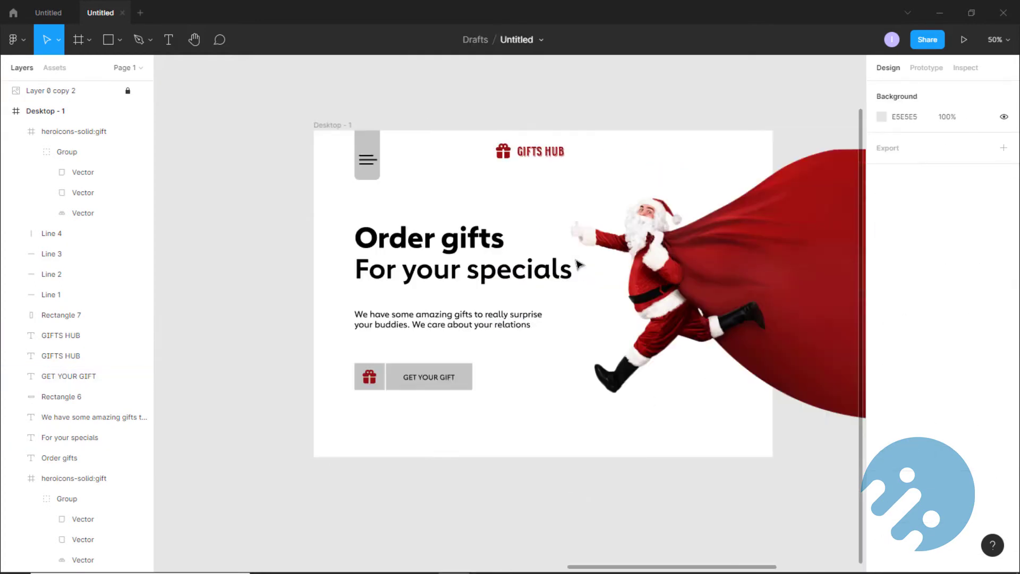
pyautogui.click(497, 194)
pyautogui.write('Eng')
pyautogui.moveTo(504, 201); pyautogui.dragTo(695, 152)
pyautogui.click(498, 225)
pyautogui.click(502, 198)
pyautogui.keyDown('shift'); pyautogui.click(530, 197); pyautogui.keyUp('shift')
pyautogui.keyDown('shift'); pyautogui.click(554, 197); pyautogui.keyUp('shift')
pyautogui.press('Escape')
pyautogui.click(746, 153)
pyautogui.click(623, 182)
# Fill the "Order gifts" heading with the document's bright red and "For your specials" with white
pyautogui.click(456, 236)
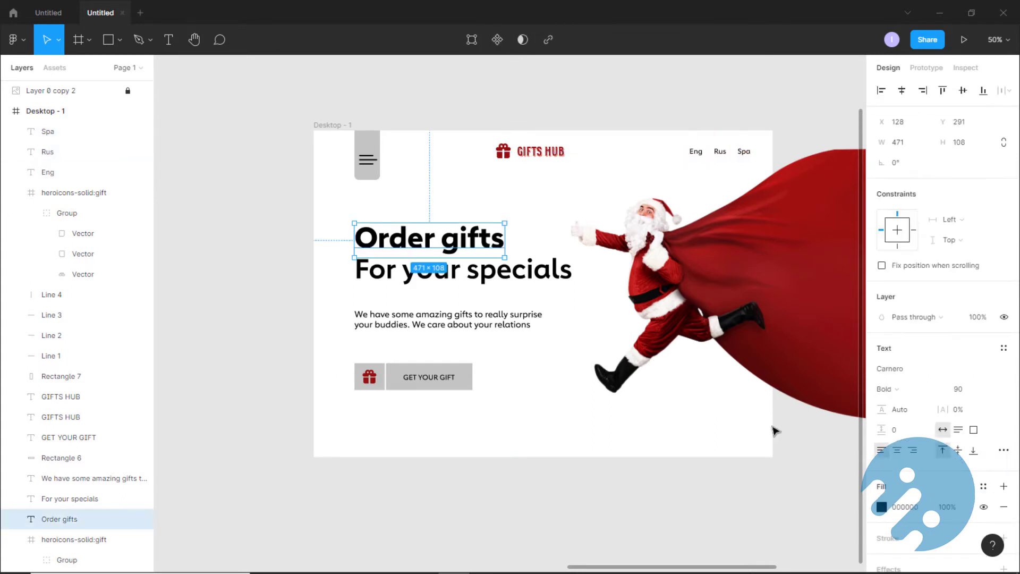
pyautogui.click(881, 508)
pyautogui.click(834, 509)
pyautogui.click(539, 274)
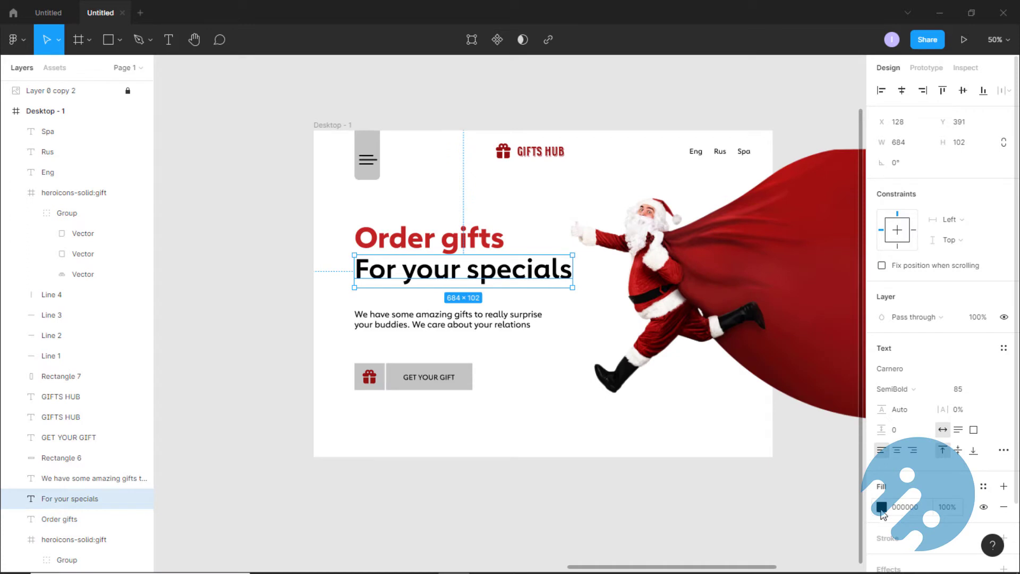
pyautogui.click(881, 507)
pyautogui.click(760, 510)
# Change the paragraph text's fill to light grey C4C4C4
pyautogui.click(514, 317)
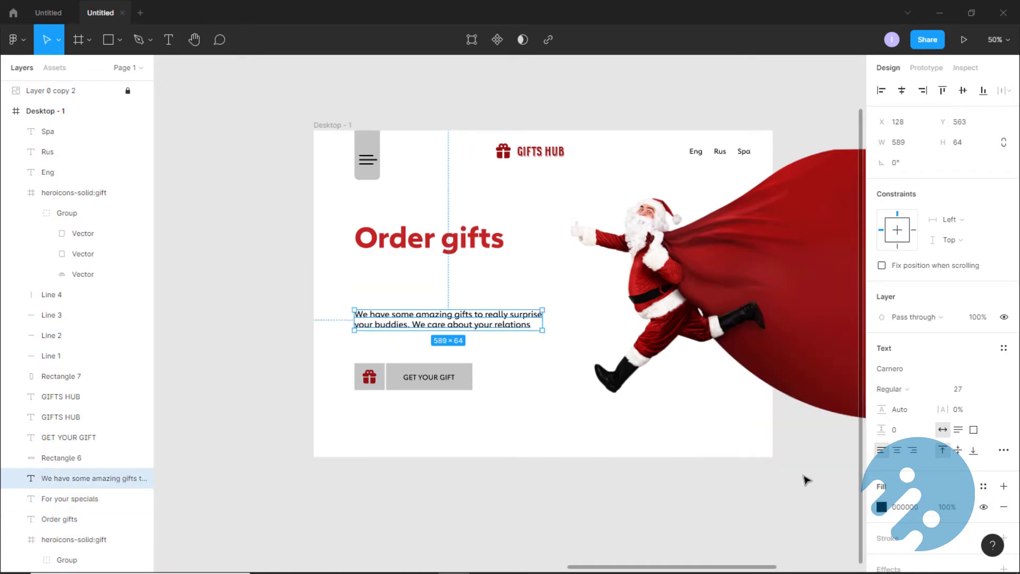
pyautogui.click(881, 508)
pyautogui.click(820, 511)
pyautogui.click(774, 511)
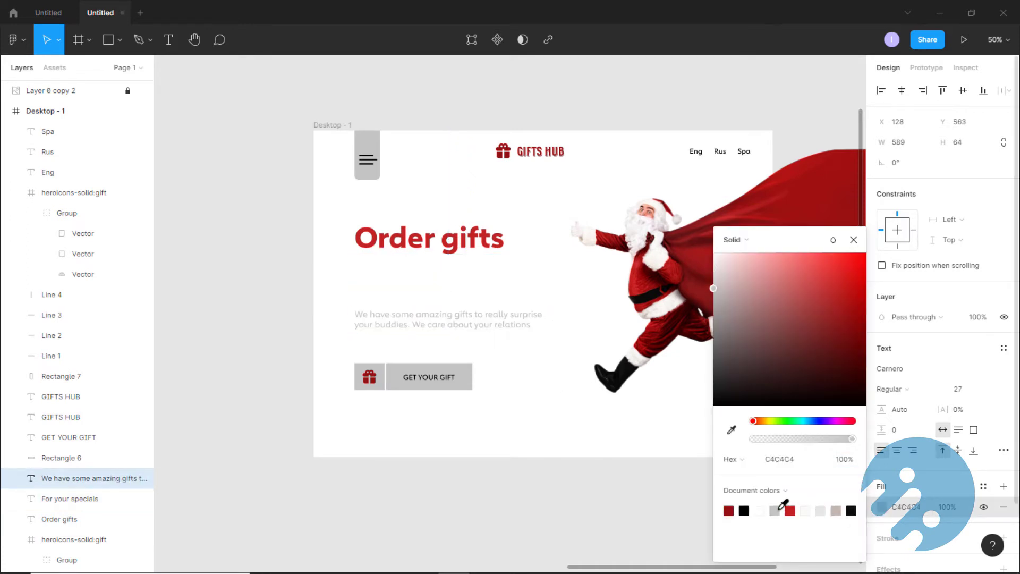
pyautogui.click(611, 424)
pyautogui.click(460, 278)
# Add a 1440 × 1024 background rectangle covering the frame behind all its content and fill it with near-black 0D0B08
pyautogui.click(121, 41)
pyautogui.click(98, 71)
pyautogui.moveTo(314, 130)
pyautogui.mouseDown()
pyautogui.moveTo(762, 346)
pyautogui.moveTo(773, 456)
pyautogui.mouseUp()
pyautogui.click(881, 368)
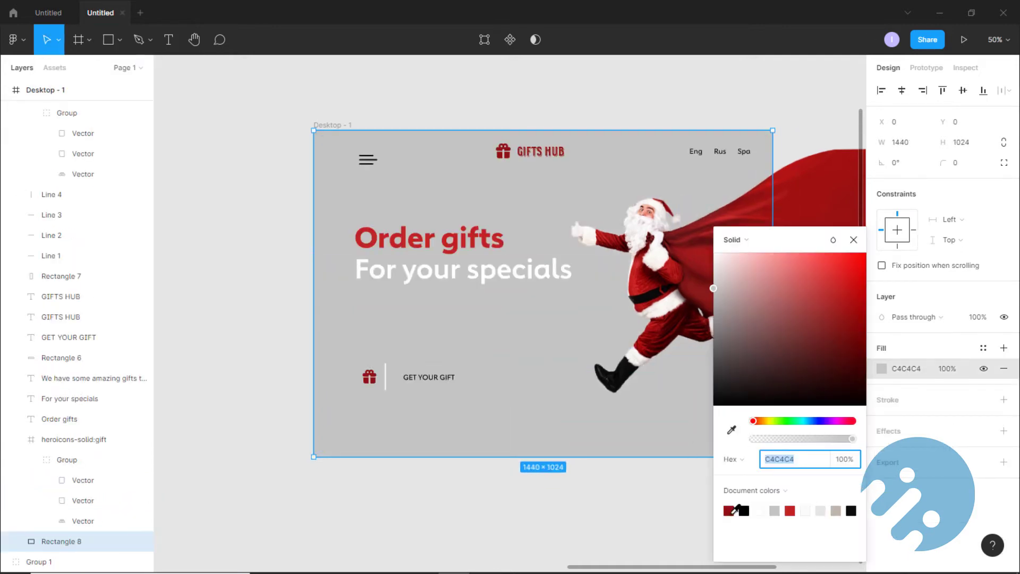
pyautogui.click(740, 509)
pyautogui.click(853, 508)
pyautogui.click(611, 493)
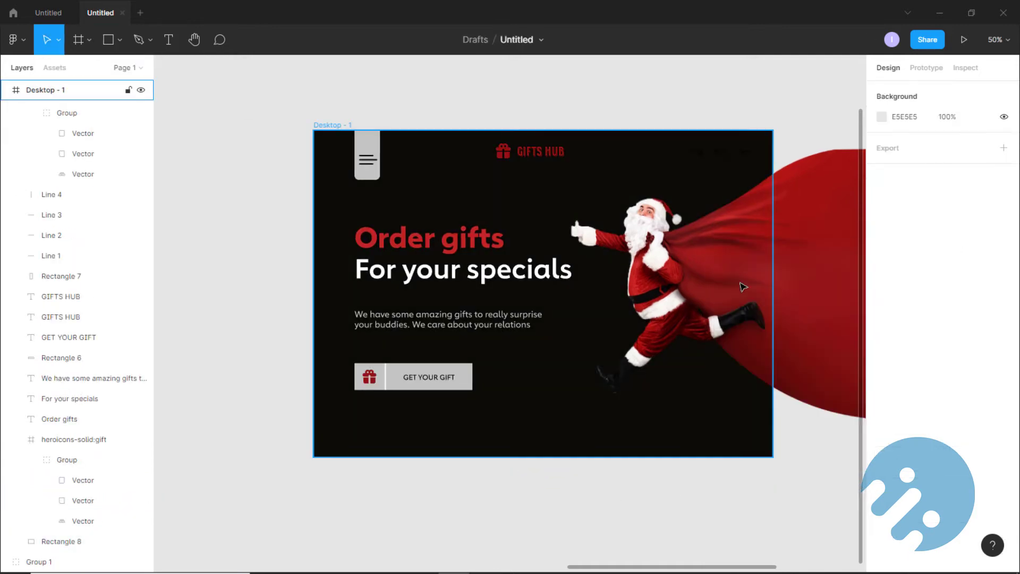
# Fill the button rectangle with dark red 951011
pyautogui.click(326, 125)
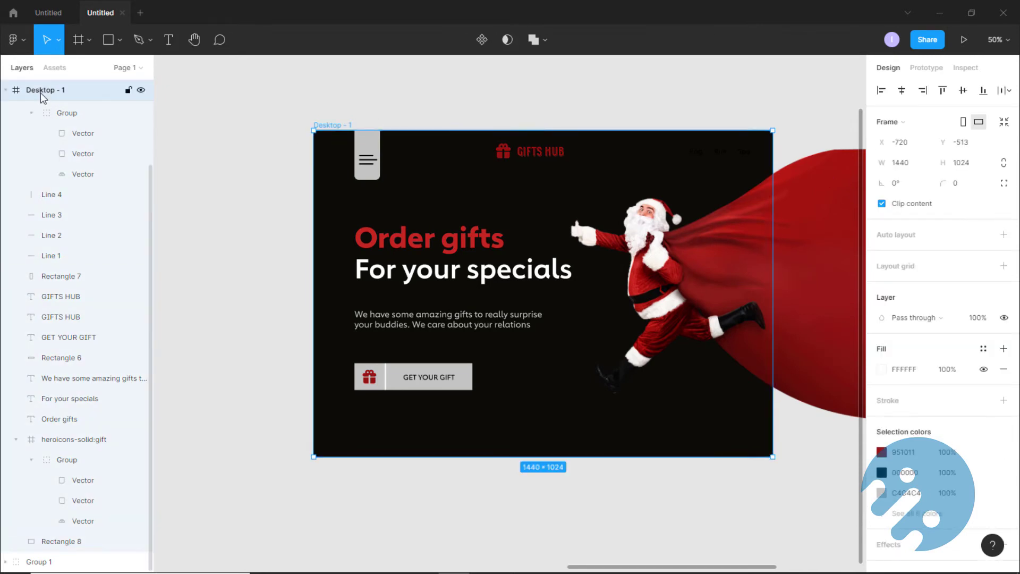
pyautogui.click(438, 377)
pyautogui.click(477, 366)
pyautogui.click(463, 371)
pyautogui.click(882, 370)
pyautogui.click(729, 509)
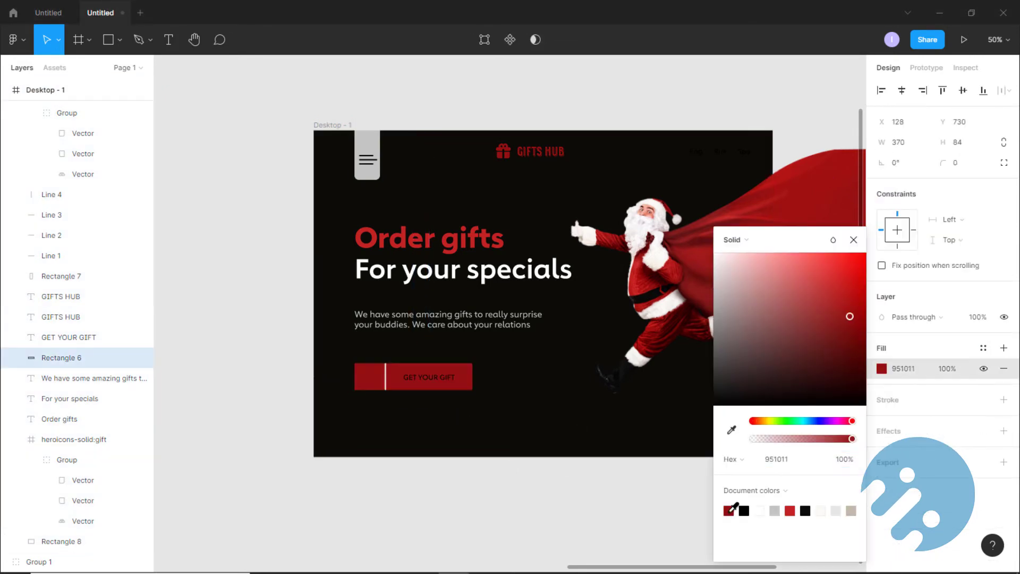
# Change the gift icon on the button to white
pyautogui.click(369, 378)
pyautogui.press('Return')
pyautogui.click(882, 399)
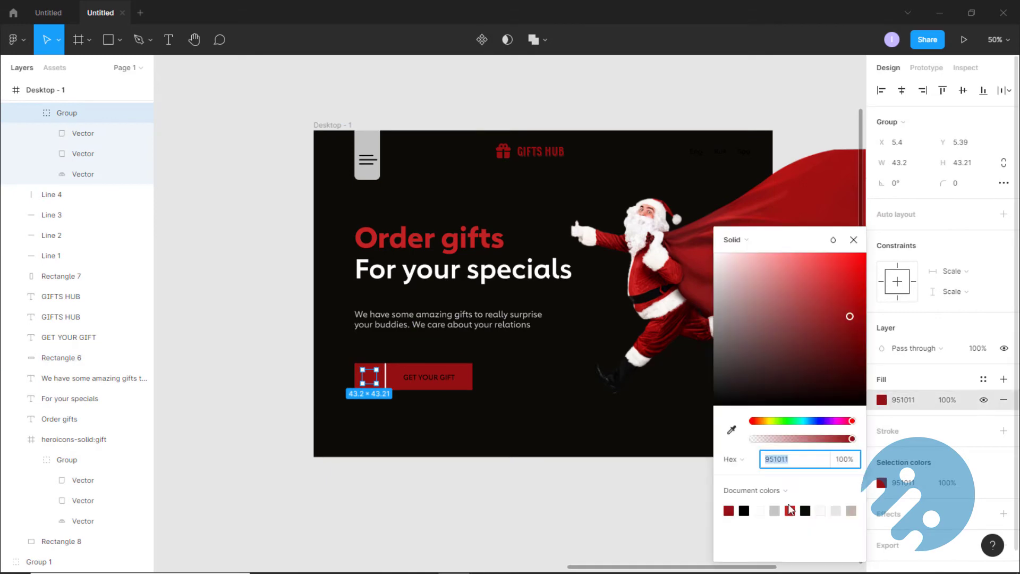
pyautogui.click(761, 512)
pyautogui.click(580, 482)
# Fill the rectangle behind the menu icon with the button's dark red, sampled from the canvas
pyautogui.click(374, 170)
pyautogui.press('i')
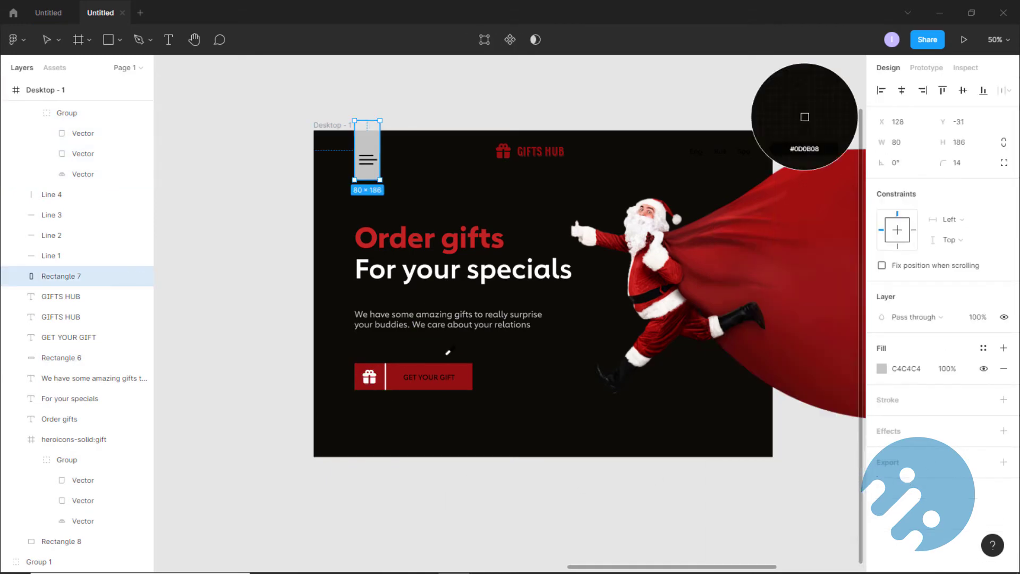
pyautogui.click(408, 367)
# Change the stroke of all three menu icon lines to off-white FBFAF6
pyautogui.click(367, 157)
pyautogui.keyDown('shift'); pyautogui.click(52, 234); pyautogui.keyUp('shift')
pyautogui.hotkey('shift', '0')
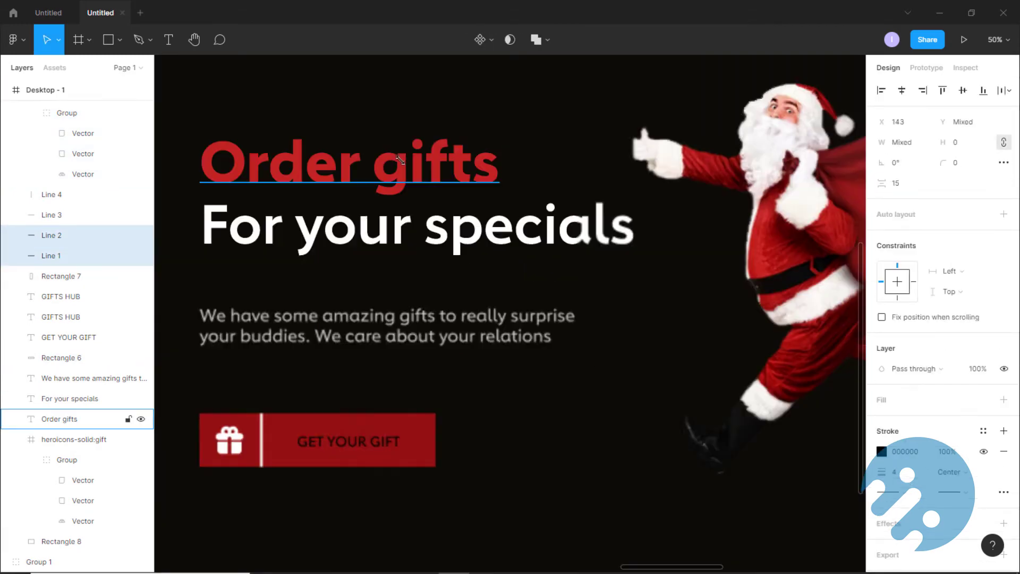
pyautogui.moveTo(861, 303); pyautogui.dragTo(861, 121)
pyautogui.keyDown('shift'); pyautogui.click(51, 215); pyautogui.keyUp('shift')
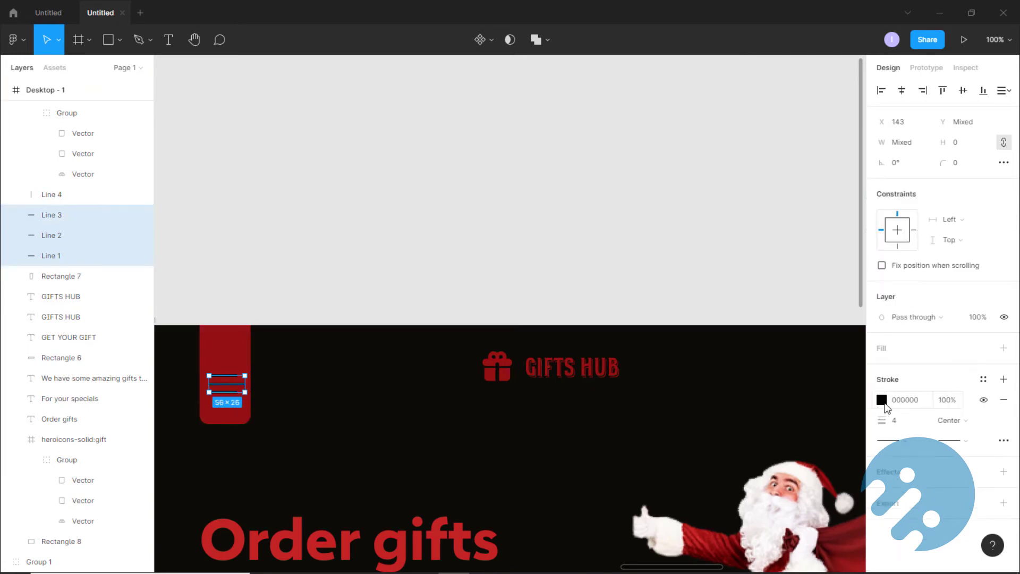
pyautogui.click(881, 399)
pyautogui.click(805, 512)
pyautogui.click(465, 287)
# Widen the red menu rectangle to 97 and group the three menu icon lines
pyautogui.click(237, 364)
pyautogui.moveTo(251, 364); pyautogui.dragTo(261, 363)
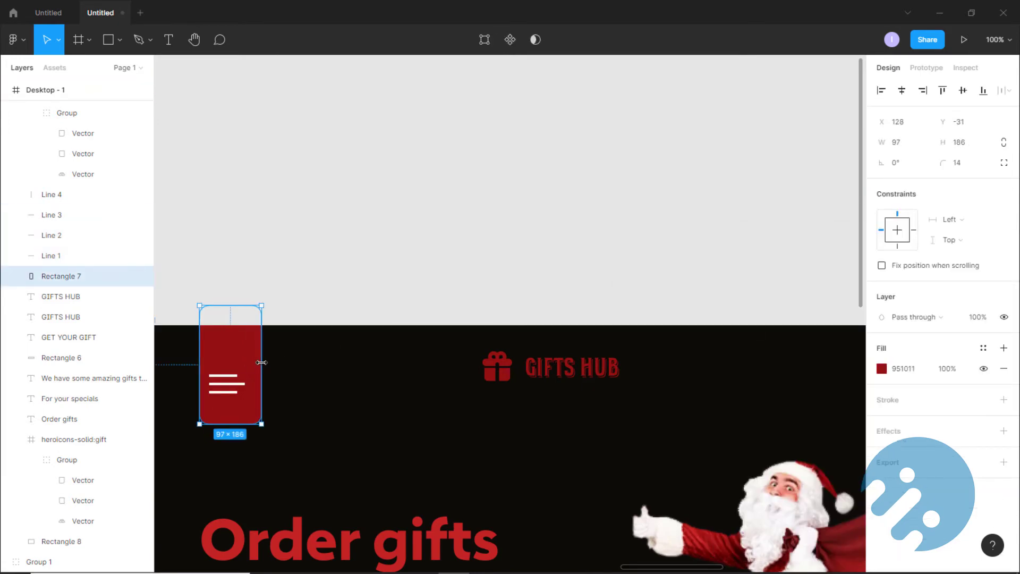
pyautogui.click(232, 375)
pyautogui.keyDown('shift'); pyautogui.click(232, 384); pyautogui.keyUp('shift')
pyautogui.keyDown('shift'); pyautogui.click(231, 392); pyautogui.keyUp('shift')
pyautogui.hotkey('ctrl', 'g')
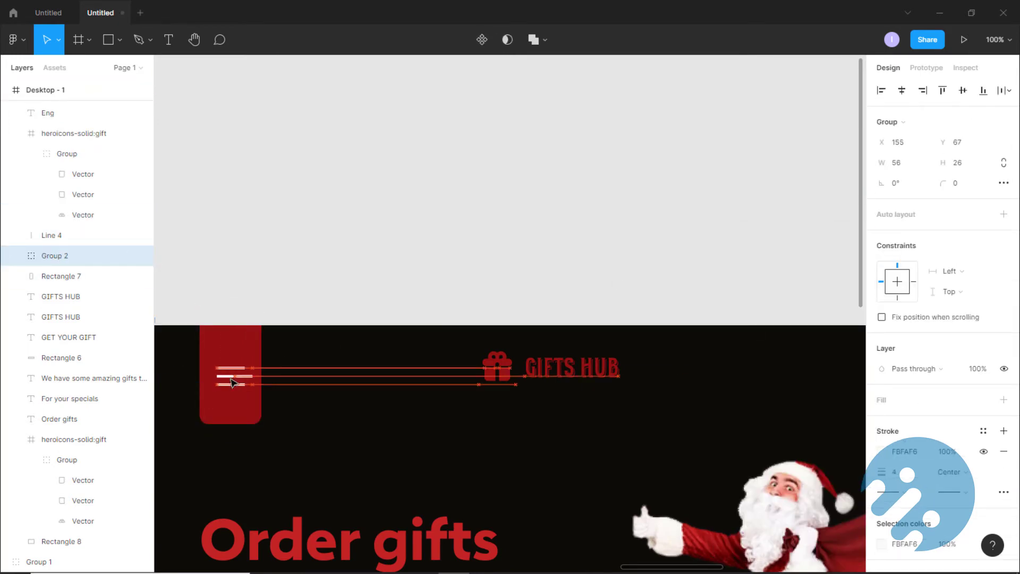
# Change the fill of the GET YOUR GIFT button text to white
pyautogui.click(261, 390)
pyautogui.hotkey('ctrl', '-')
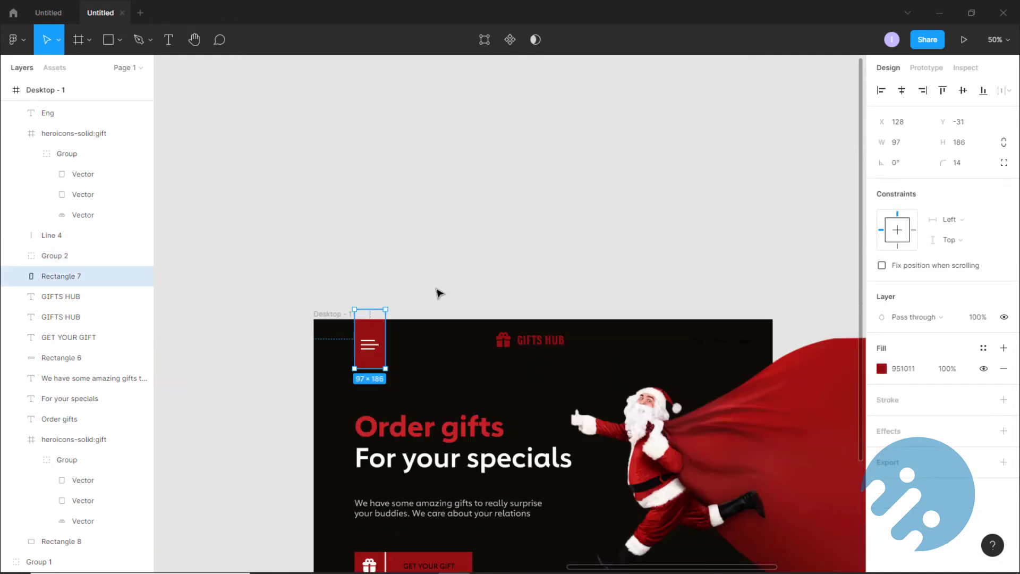
pyautogui.click(438, 292)
pyautogui.moveTo(861, 280); pyautogui.dragTo(853, 368)
pyautogui.click(459, 450)
pyautogui.click(431, 452)
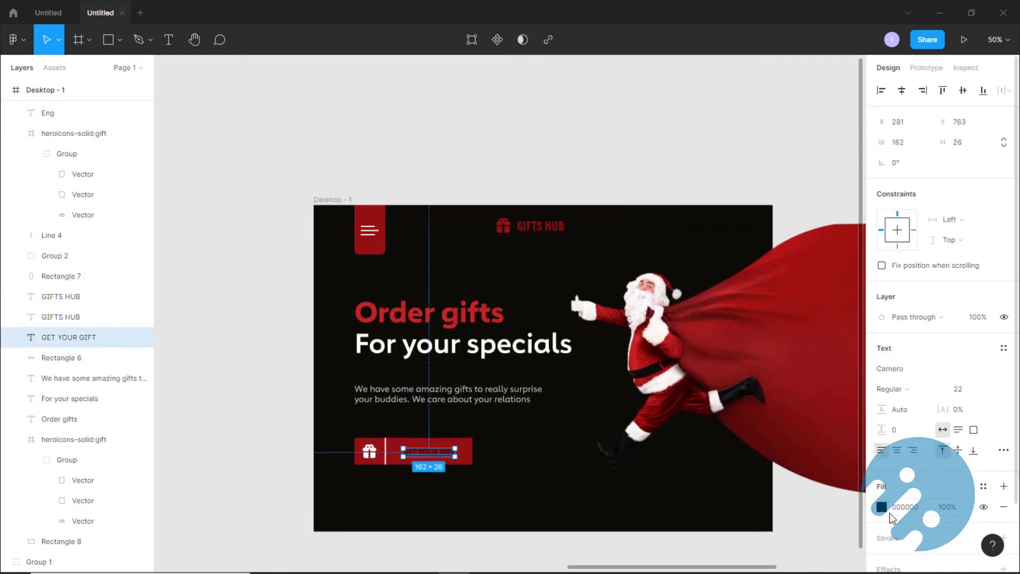
pyautogui.click(881, 507)
pyautogui.click(761, 509)
pyautogui.click(385, 449)
pyautogui.click(735, 136)
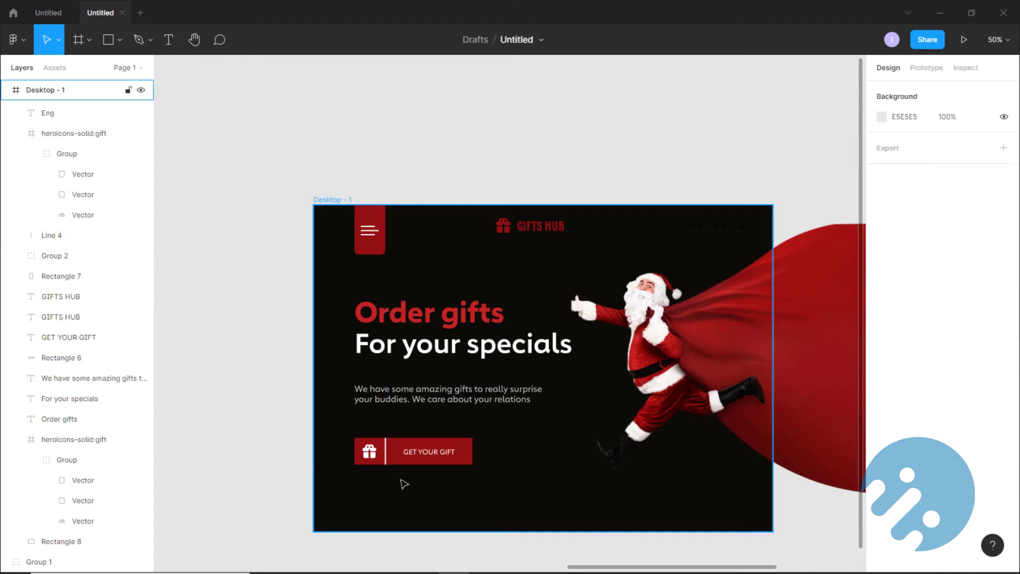
pyautogui.click(428, 452)
pyautogui.click(387, 157)
# Move the Santa image layer into the Desktop - 1 frame, directly above its dark background rectangle
pyautogui.click(530, 384)
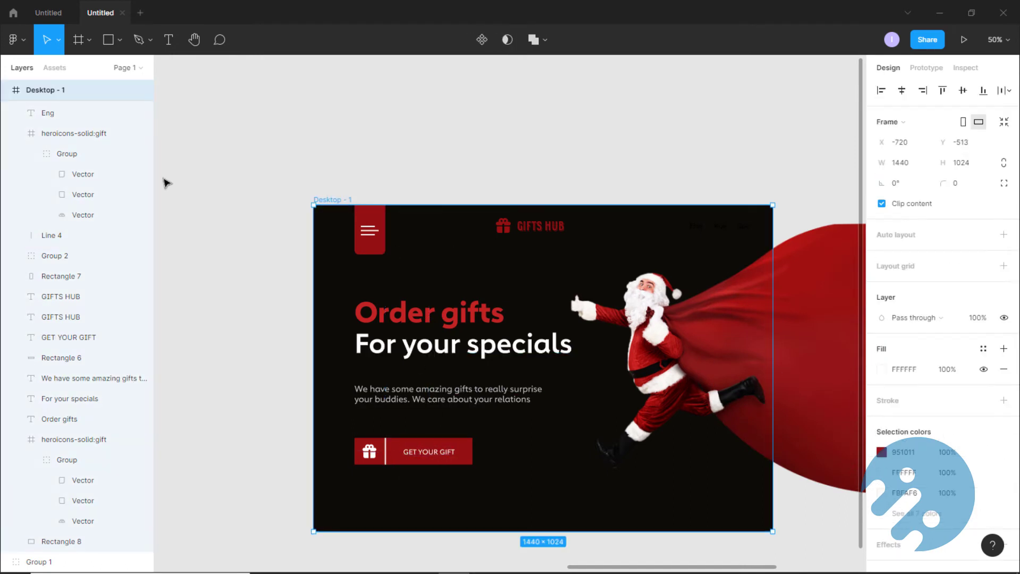
pyautogui.click(15, 133)
pyautogui.click(202, 199)
pyautogui.moveTo(130, 97); pyautogui.dragTo(37, 446)
pyautogui.click(489, 152)
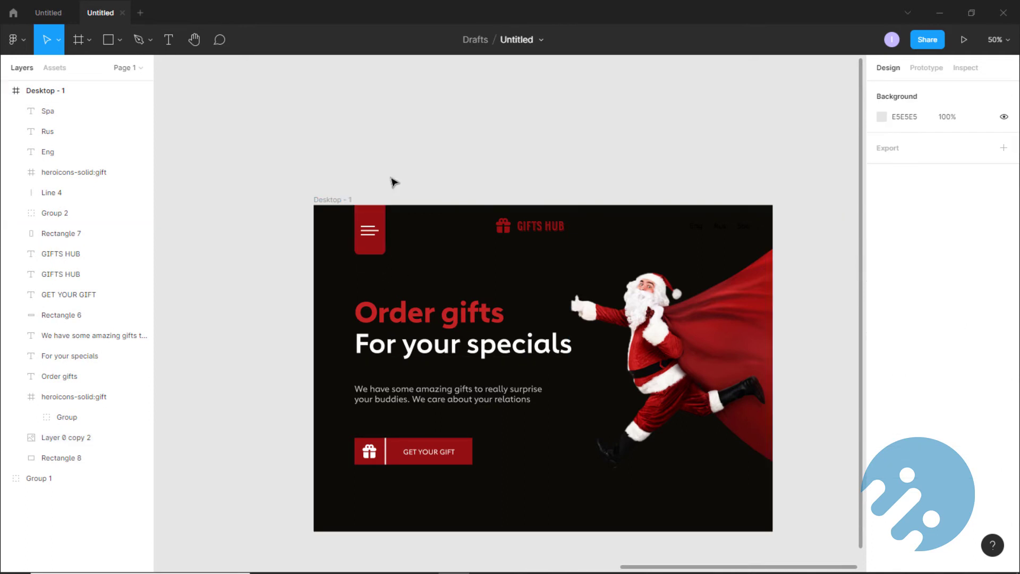
# Set the weight of the GET YOUR GIFT button text to SemiBold
pyautogui.scroll(-2, 453, 444)
pyautogui.click(428, 413)
pyautogui.click(477, 466)
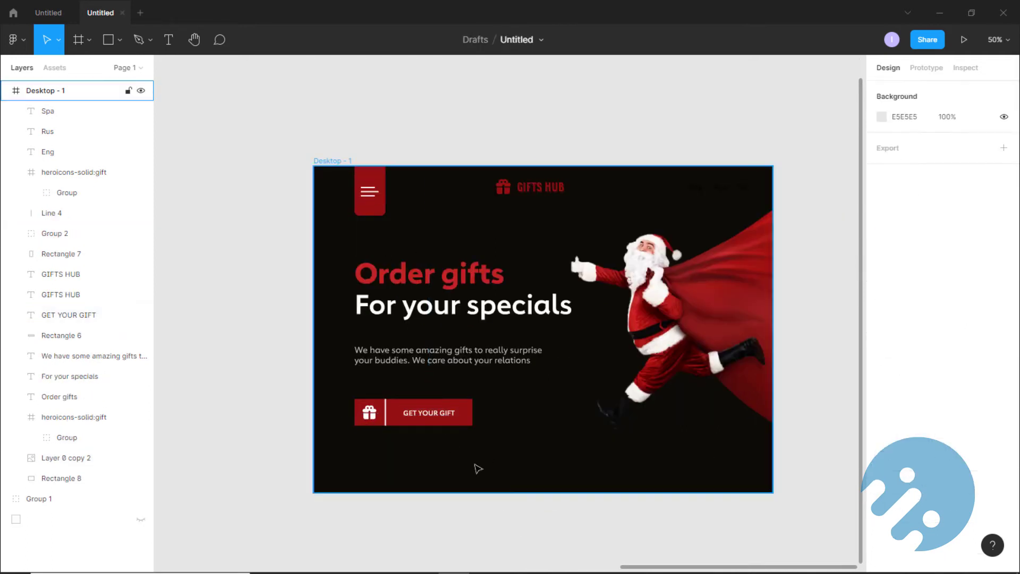
pyautogui.click(429, 413)
pyautogui.click(460, 519)
# Draw a white 1440 by 74 header rectangle along the frame's upper edge, layered behind the logo, menu icon and language labels
pyautogui.hscroll(3, 510, 153)
pyautogui.click(120, 39)
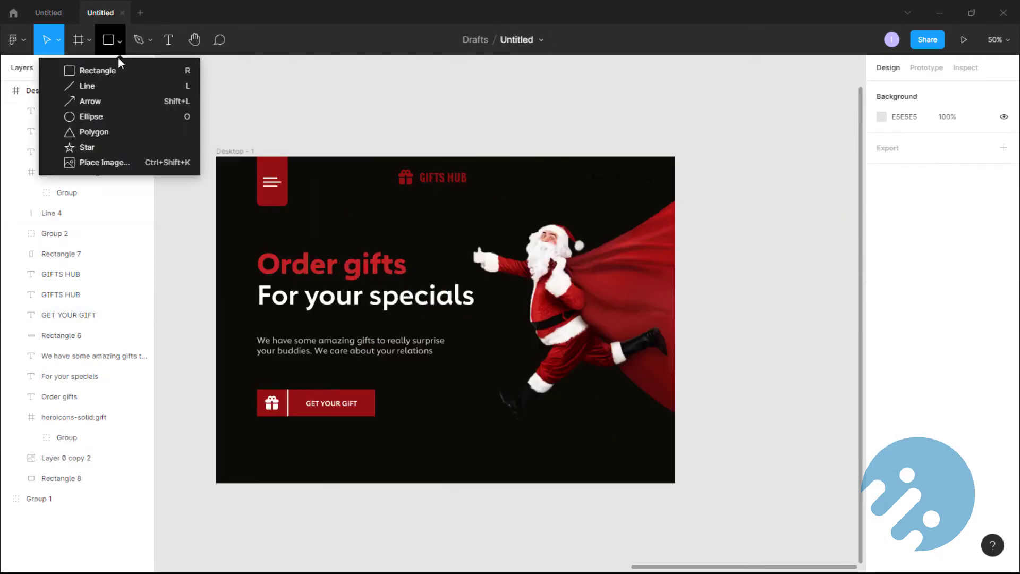
pyautogui.click(64, 71)
pyautogui.moveTo(216, 156)
pyautogui.mouseDown()
pyautogui.moveTo(667, 207)
pyautogui.moveTo(674, 180)
pyautogui.mouseUp()
pyautogui.hotkey('ctrl', 'shift', '[')
pyautogui.click(882, 371)
pyautogui.moveTo(735, 273); pyautogui.dragTo(702, 250)
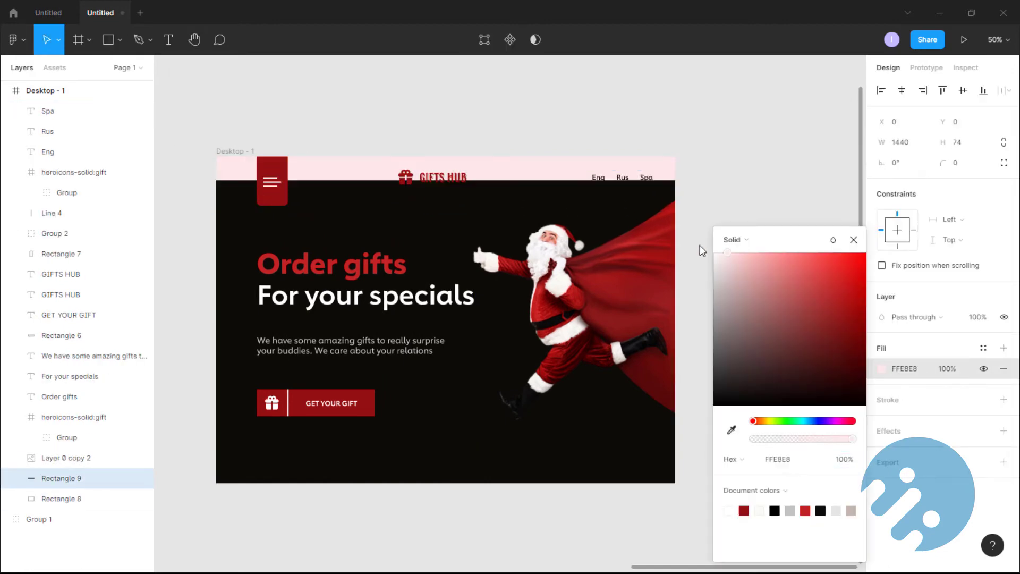
pyautogui.click(701, 246)
# Group the gift icon and both GIFTS HUB texts of the header logo
pyautogui.click(433, 177)
pyautogui.keyDown('shift'); pyautogui.click(85, 417); pyautogui.keyUp('shift')
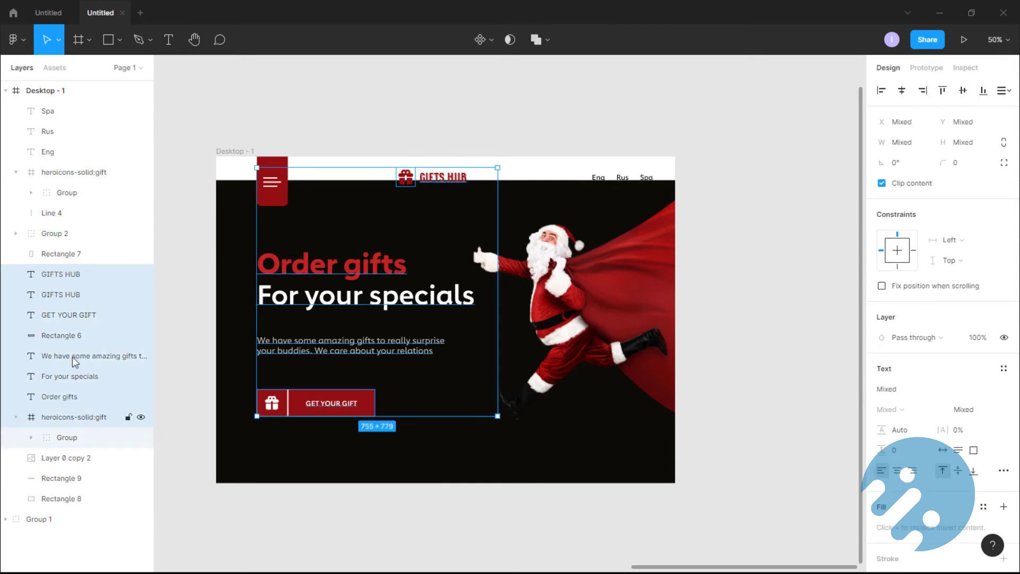
pyautogui.click(81, 414)
pyautogui.keyDown('ctrl'); pyautogui.click(80, 277); pyautogui.keyUp('ctrl')
pyautogui.keyDown('ctrl'); pyautogui.click(88, 294); pyautogui.keyUp('ctrl')
pyautogui.hotkey('ctrl', 'g')
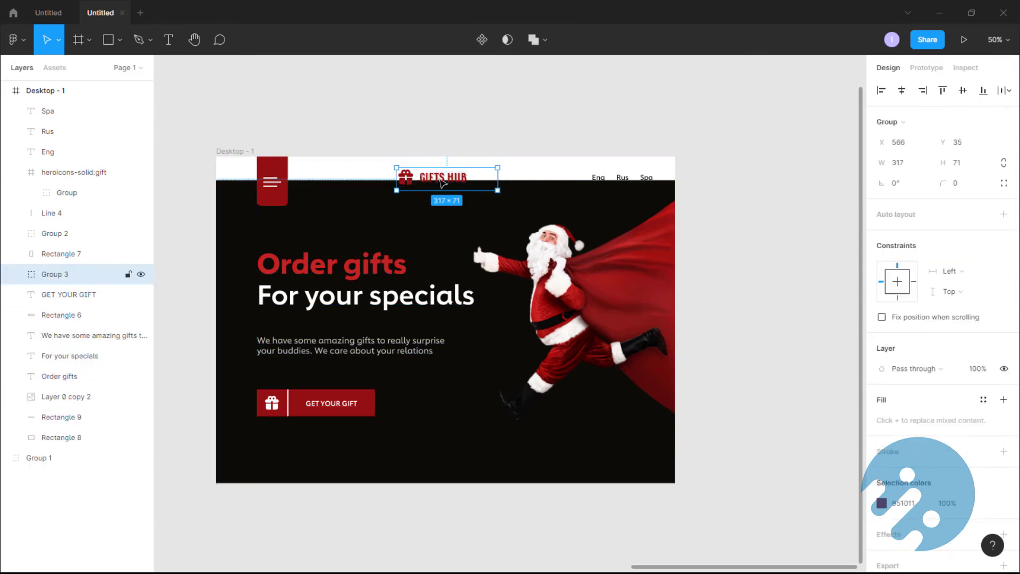
# Center the logo group horizontally in the frame and move it up to Y 10
pyautogui.click(902, 91)
pyautogui.press('Up')
pyautogui.press('Up')
pyautogui.press('Up')
pyautogui.press('Up')
pyautogui.press('Up')
pyautogui.press('Up')
pyautogui.press('Up')
pyautogui.press('Up')
pyautogui.press('Up')
pyautogui.press('Up')
pyautogui.press('Up')
pyautogui.press('Up')
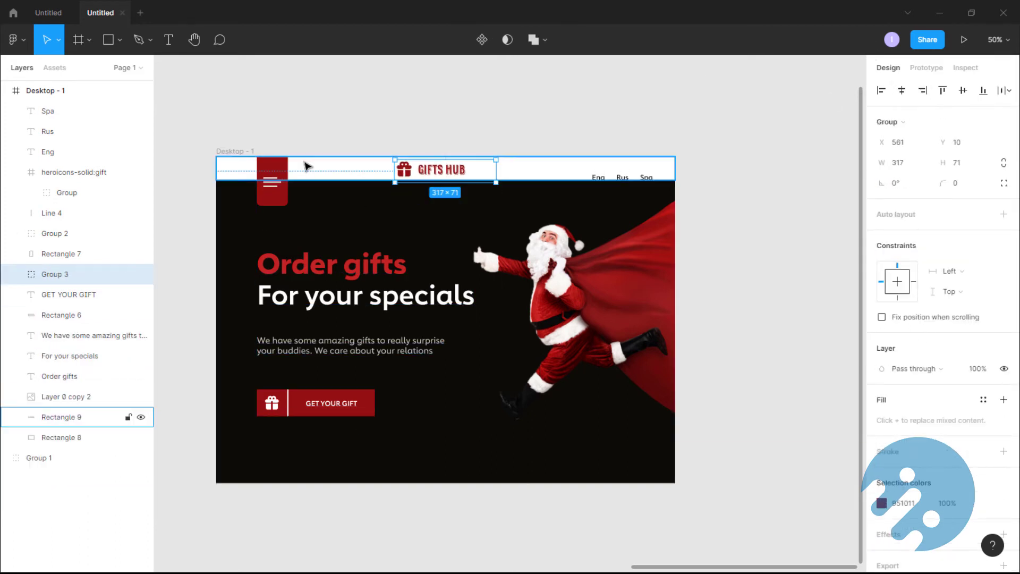
# Add a white inside stroke of width 5 to the red rectangle behind the menu icon
pyautogui.click(281, 167)
pyautogui.click(1003, 400)
pyautogui.click(881, 420)
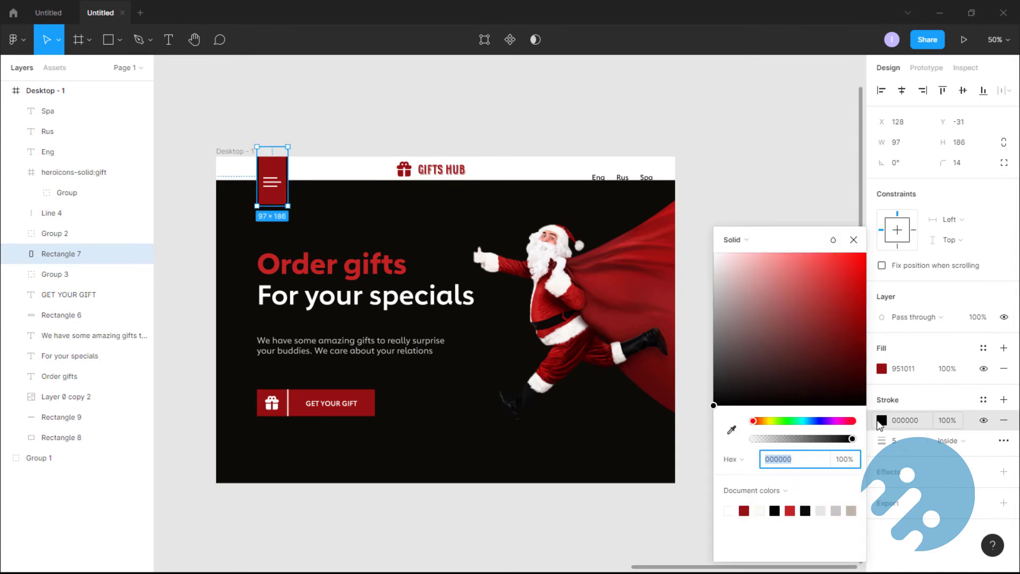
pyautogui.click(413, 131)
# Move the Eng, Rus and Spa labels up together to Y 30 within the white header
pyautogui.click(602, 178)
pyautogui.keyDown('shift'); pyautogui.click(623, 179); pyautogui.keyUp('shift')
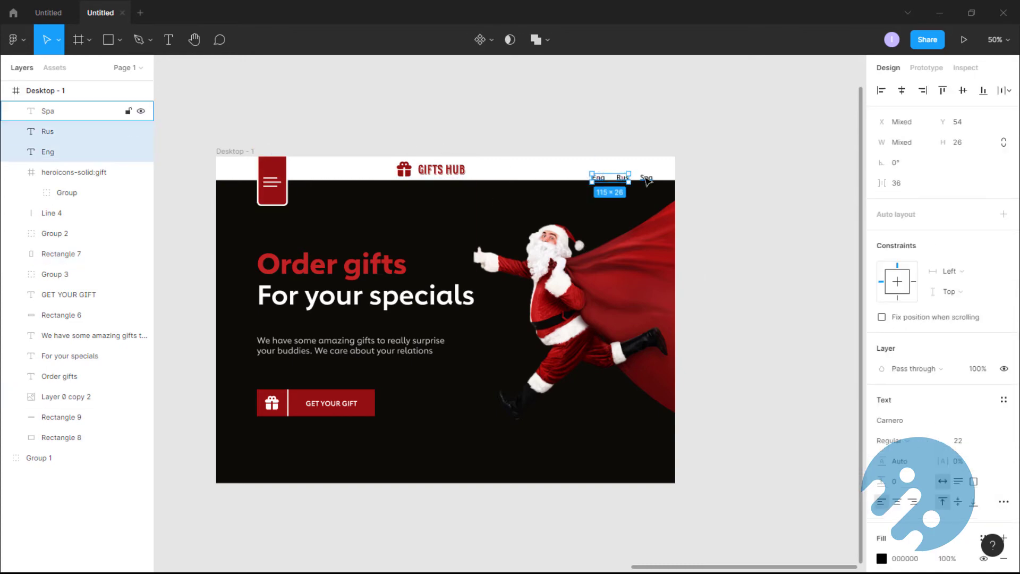
pyautogui.keyDown('shift'); pyautogui.click(646, 179); pyautogui.keyUp('shift')
pyautogui.hotkey('shift', 'Up')
pyautogui.hotkey('shift', 'Up')
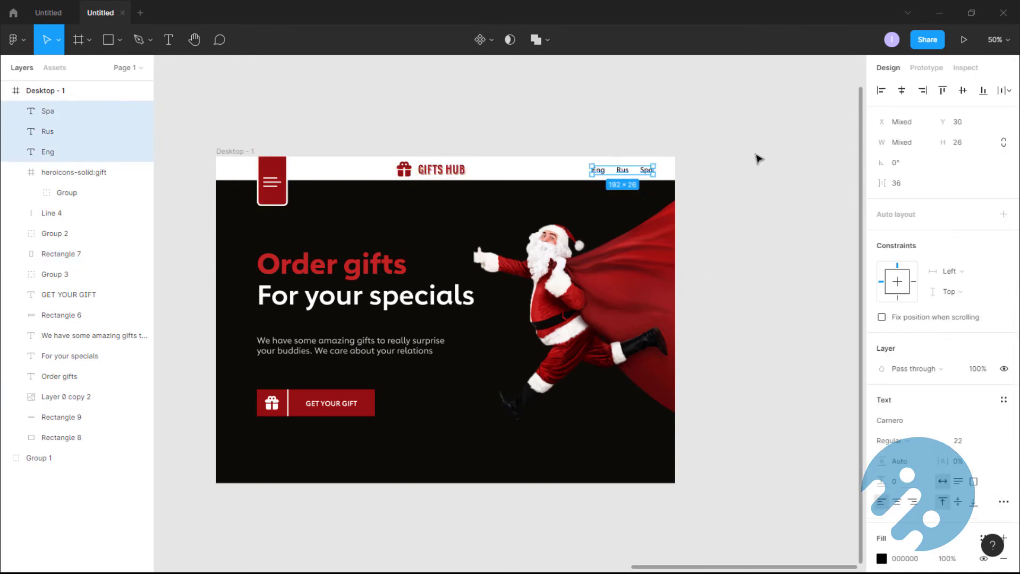
pyautogui.click(648, 170)
pyautogui.click(598, 170)
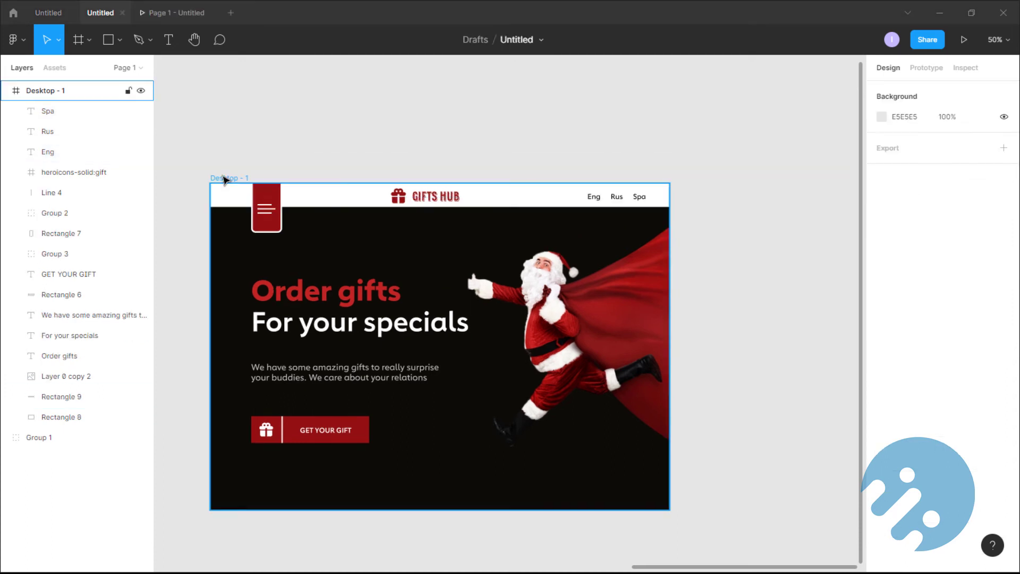
# Duplicate the Desktop - 1 frame beside the original and draw a 225 by 520 rectangle below the copy's header, flush with its outer edge
pyautogui.keyDown('alt'); pyautogui.moveTo(223, 177); pyautogui.dragTo(714, 171); pyautogui.keyUp('alt')
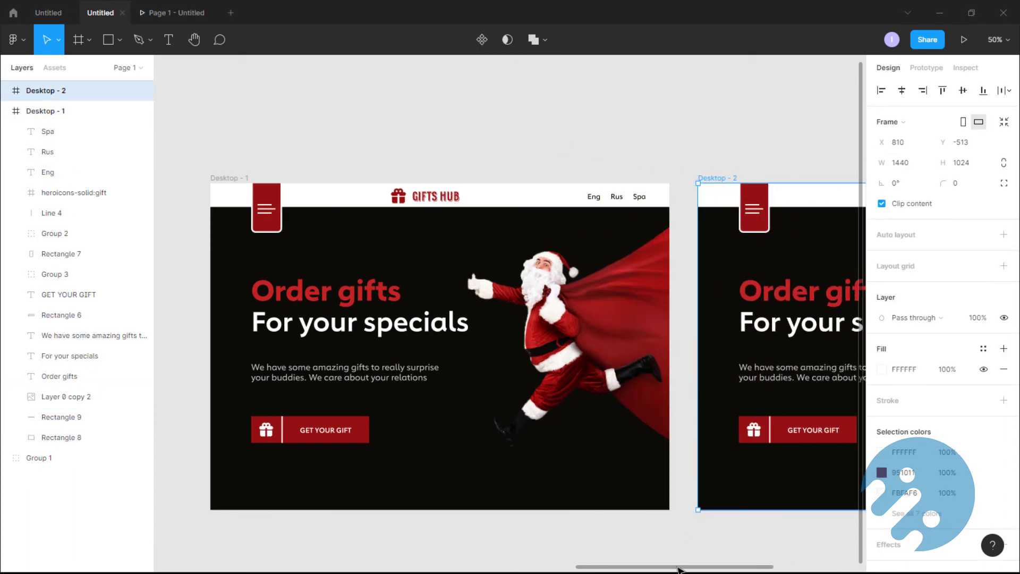
pyautogui.moveTo(679, 567); pyautogui.dragTo(741, 568)
pyautogui.click(119, 40)
pyautogui.click(101, 71)
pyautogui.moveTo(482, 207)
pyautogui.mouseDown()
pyautogui.moveTo(533, 228)
pyautogui.moveTo(555, 372)
pyautogui.mouseUp()
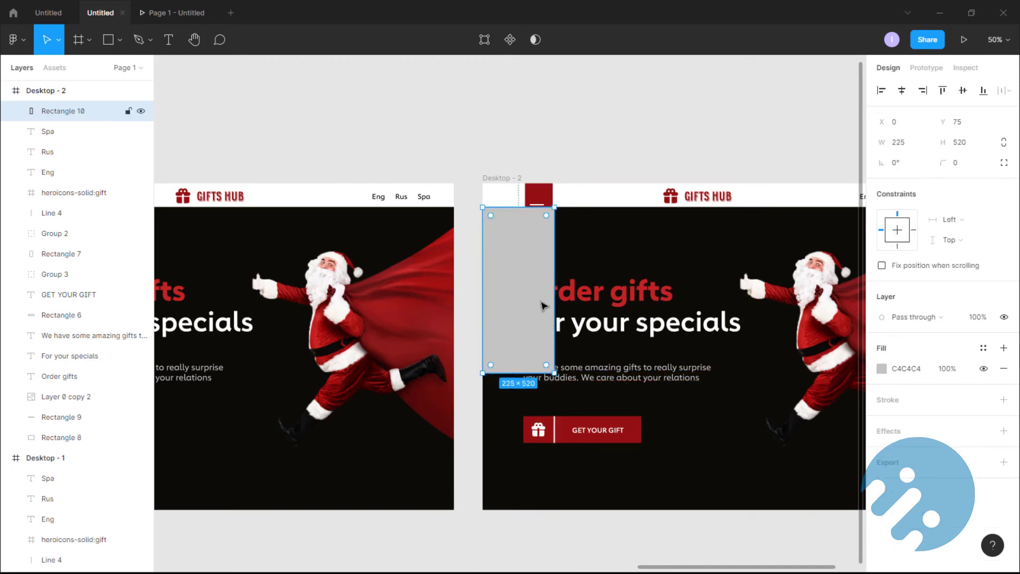
# Fill the new side rectangle with the button's dark red, sampled from the canvas
pyautogui.click(882, 369)
pyautogui.click(732, 429)
pyautogui.click(631, 427)
pyautogui.click(538, 151)
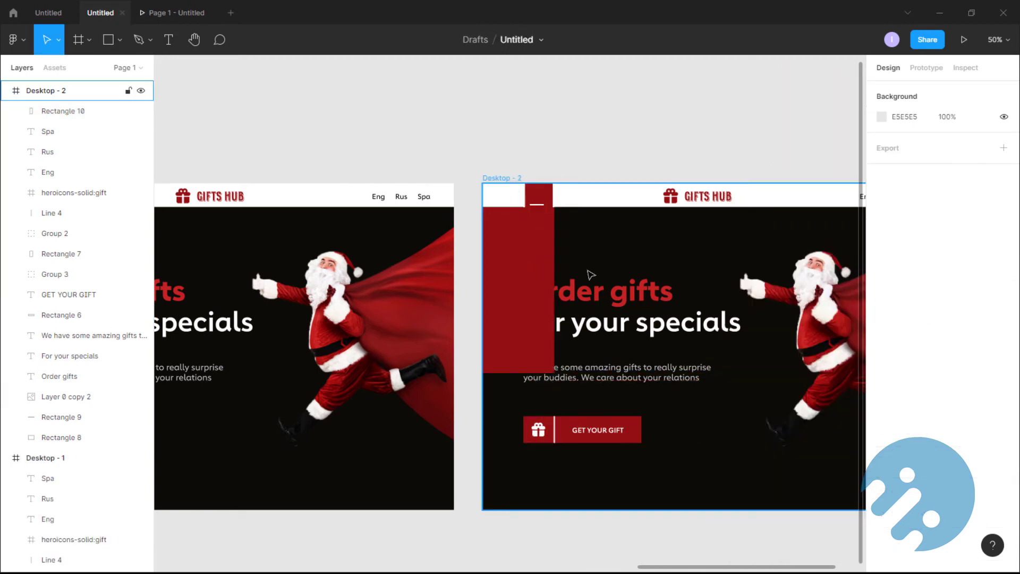
pyautogui.click(611, 292)
pyautogui.keyDown('shift'); pyautogui.click(623, 323); pyautogui.keyUp('shift')
pyautogui.keyDown('shift'); pyautogui.click(630, 372); pyautogui.keyUp('shift')
pyautogui.click(649, 496)
# Group the copy's button rectangle, gift icon, divider line and GET YOUR GIFT text
pyautogui.click(589, 430)
pyautogui.keyDown('shift'); pyautogui.click(554, 432); pyautogui.keyUp('shift')
pyautogui.keyDown('shift'); pyautogui.click(543, 433); pyautogui.keyUp('shift')
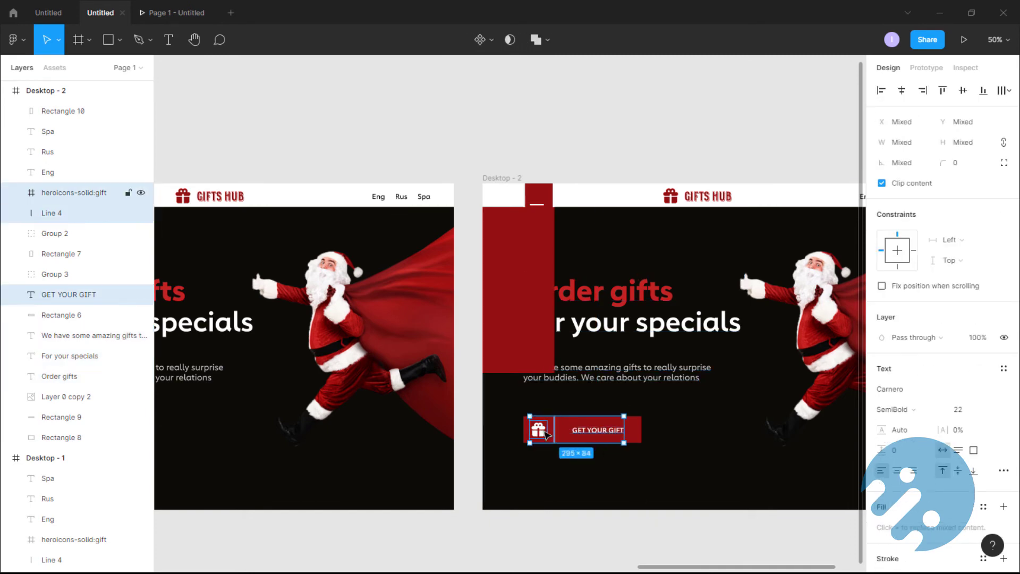
pyautogui.keyDown('shift'); pyautogui.click(564, 437); pyautogui.keyUp('shift')
pyautogui.hotkey('ctrl', 'g')
# Shift the copy's headings, paragraph and button group right, clear of the red panel, and move the Santa image slightly right
pyautogui.keyDown('shift'); pyautogui.click(612, 368); pyautogui.keyUp('shift')
pyautogui.keyDown('shift'); pyautogui.click(614, 325); pyautogui.keyUp('shift')
pyautogui.keyDown('shift'); pyautogui.click(617, 298); pyautogui.keyUp('shift')
pyautogui.hotkey('shift', 'Right')
pyautogui.hotkey('shift', 'Right')
pyautogui.hotkey('shift', 'Right')
pyautogui.hotkey('shift', 'Right')
pyautogui.hotkey('shift', 'Right')
pyautogui.hotkey('shift', 'Right')
pyautogui.hotkey('shift', 'Right')
pyautogui.hotkey('shift', 'Right')
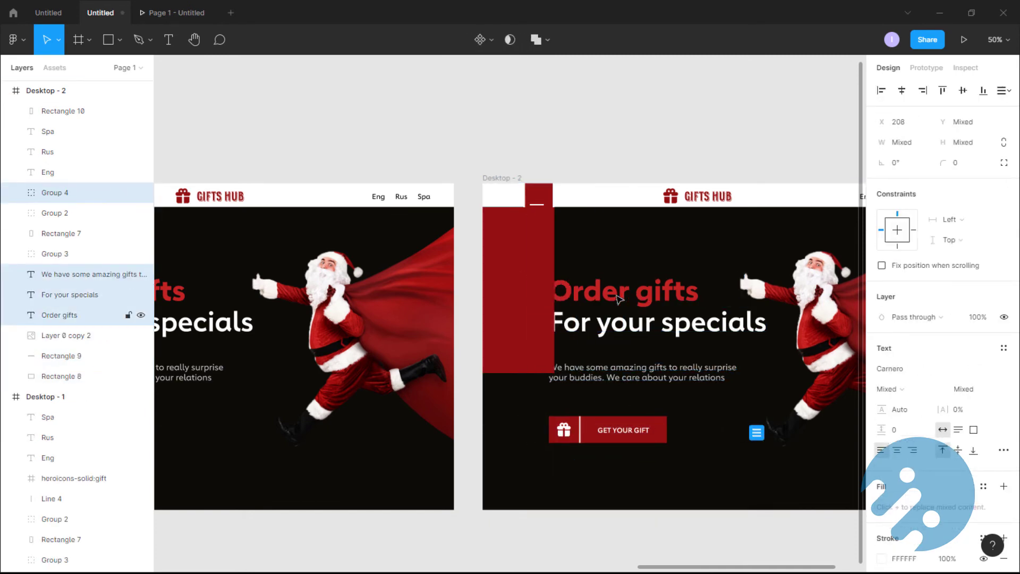
pyautogui.hotkey('shift', 'Right')
pyautogui.hotkey('shift', 'Right')
pyautogui.hotkey('shift', 'Right')
pyautogui.hotkey('shift', 'Right')
pyautogui.hotkey('shift', 'Right')
pyautogui.hotkey('shift', 'Right')
pyautogui.hotkey('shift', 'Right')
pyautogui.hotkey('shift', 'Right')
pyautogui.hotkey('shift', 'Right')
pyautogui.hotkey('shift', 'Right')
pyautogui.click(791, 319)
pyautogui.press('-')
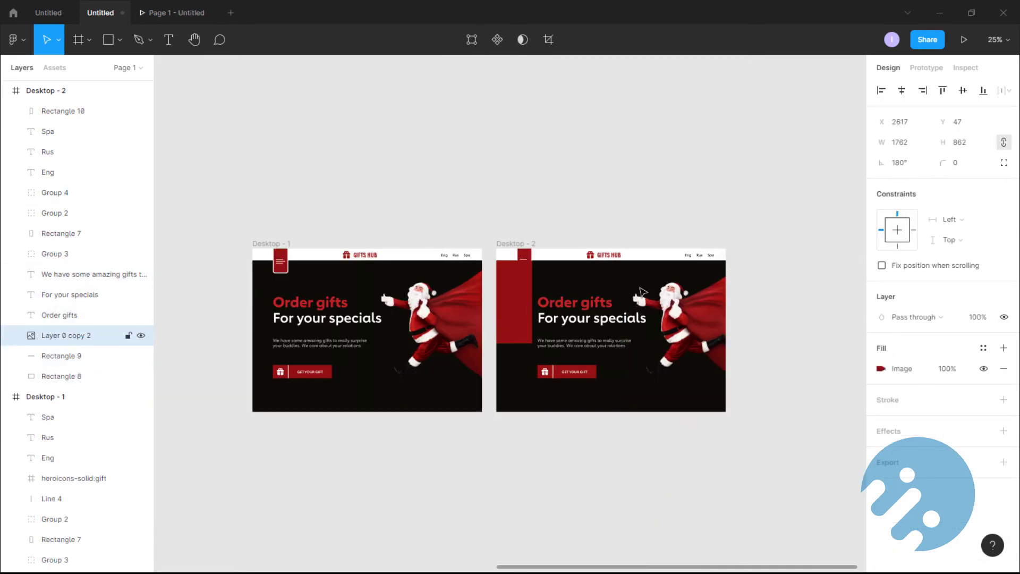
# Reorder the red side panel so it sits directly above the dark background rectangle, behind the header and menu icon
pyautogui.click(518, 305)
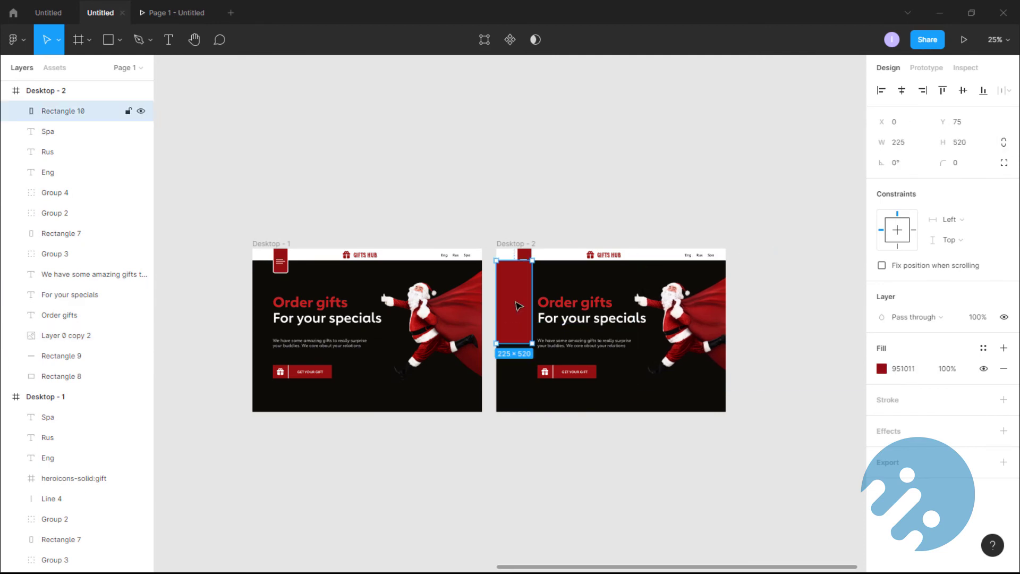
pyautogui.hotkey('ctrl', 'shift', '[')
pyautogui.hotkey('ctrl', ']')
pyautogui.click(574, 183)
# Round only the red side panel's lower-right corner with a radius of 48
pyautogui.doubleClick(509, 323)
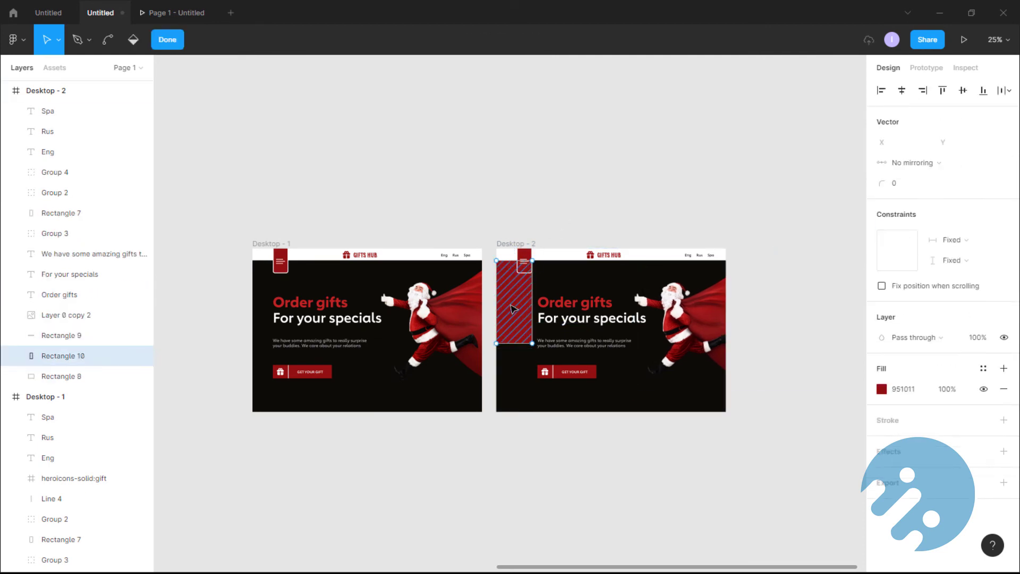
pyautogui.press('Escape')
pyautogui.press('+')
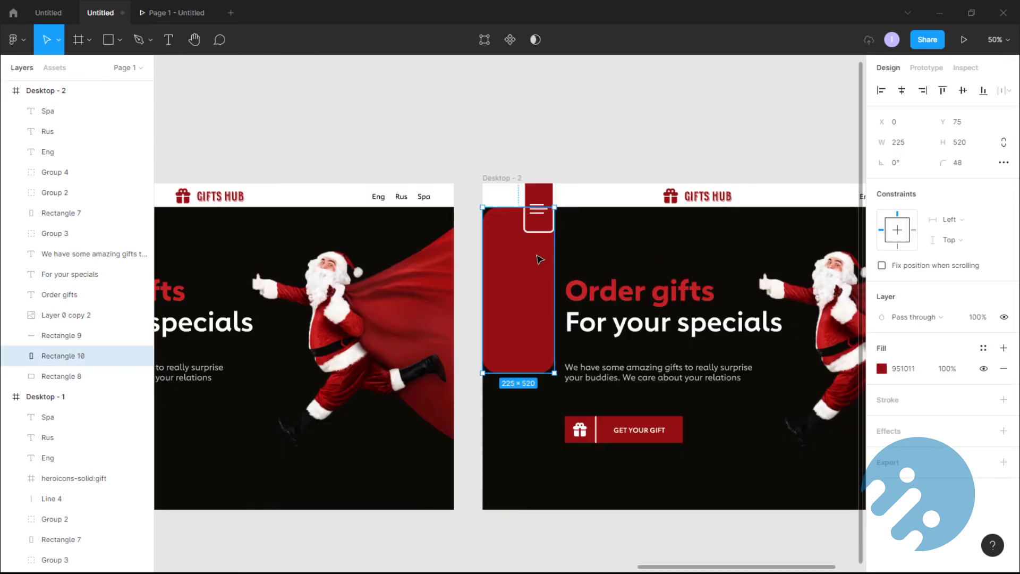
pyautogui.click(606, 175)
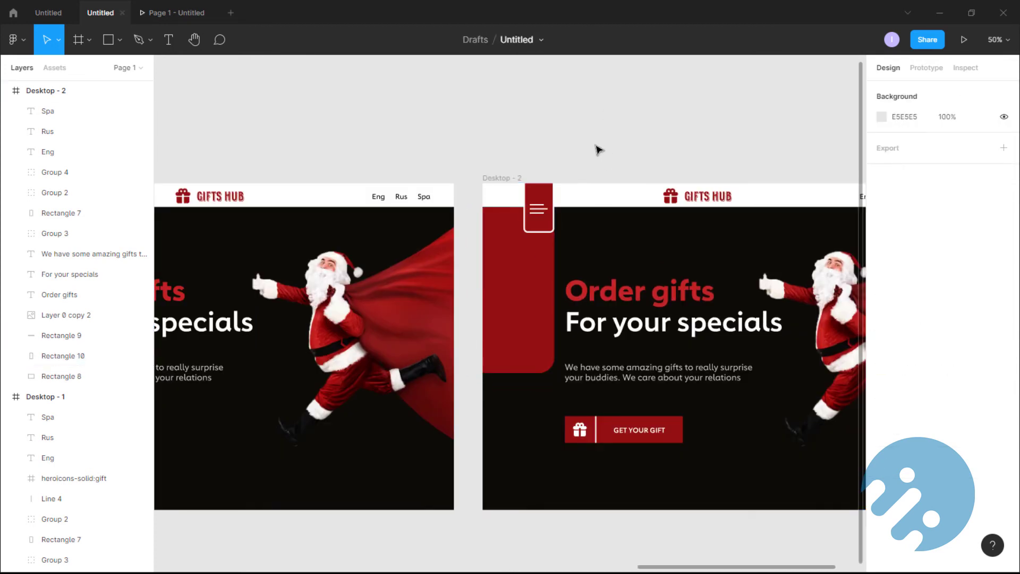
# Add a column of white menu labels on the red panel reading Home, About, Products, Gifts and Contact
pyautogui.press('t')
pyautogui.click(520, 254)
pyautogui.write('H')
pyautogui.press('Escape')
pyautogui.moveTo(530, 253); pyautogui.dragTo(532, 324)
pyautogui.doubleClick(522, 301)
pyautogui.write('Products')
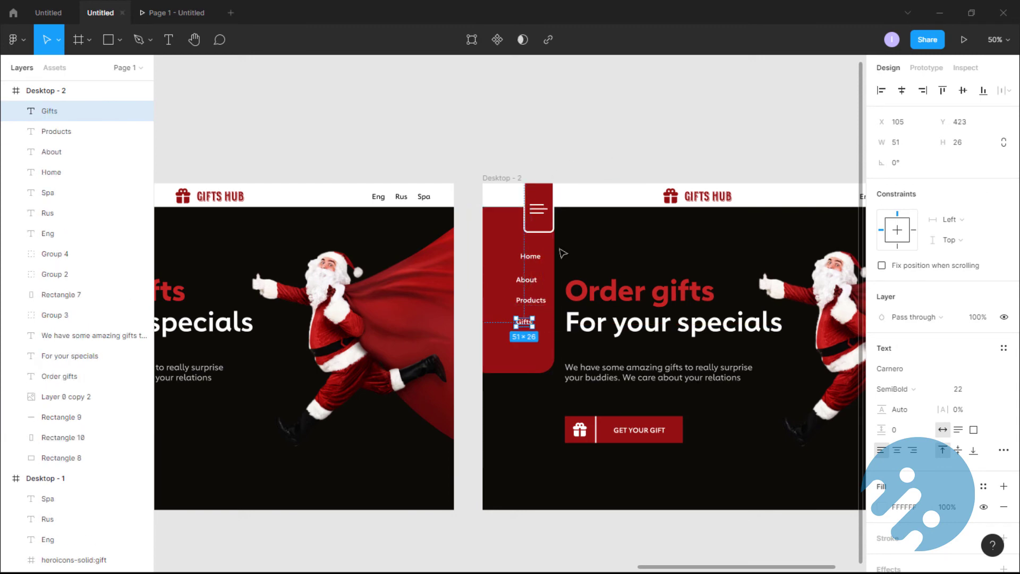
pyautogui.moveTo(523, 322); pyautogui.dragTo(526, 342)
# Move all five menu labels together up and left, beside the menu icon tab
pyautogui.click(530, 256)
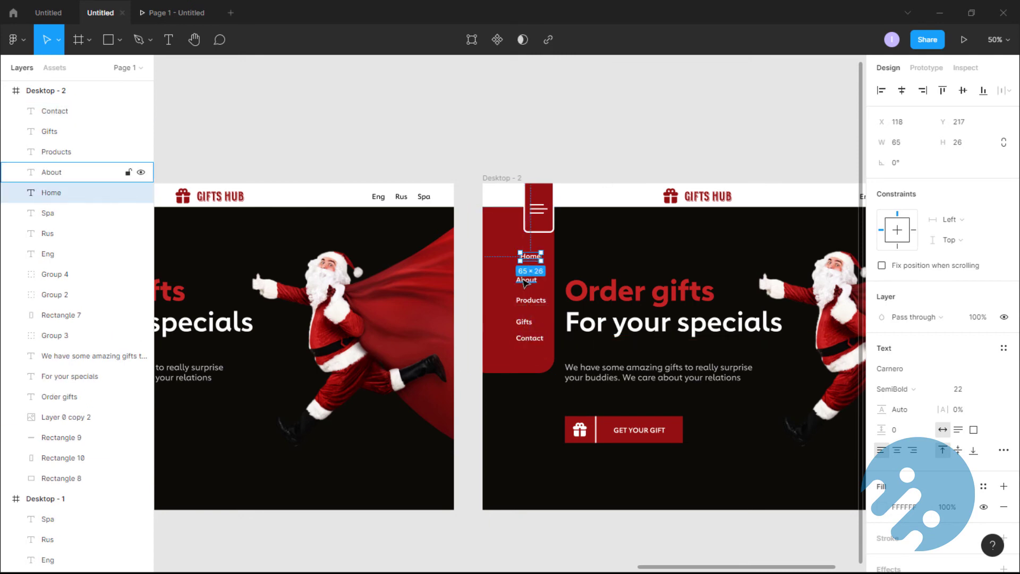
pyautogui.keyDown('shift'); pyautogui.click(527, 280); pyautogui.keyUp('shift')
pyautogui.keyDown('shift'); pyautogui.click(528, 301); pyautogui.keyUp('shift')
pyautogui.keyDown('shift'); pyautogui.click(525, 322); pyautogui.keyUp('shift')
pyautogui.keyDown('shift'); pyautogui.click(529, 338); pyautogui.keyUp('shift')
pyautogui.moveTo(537, 303); pyautogui.dragTo(509, 223)
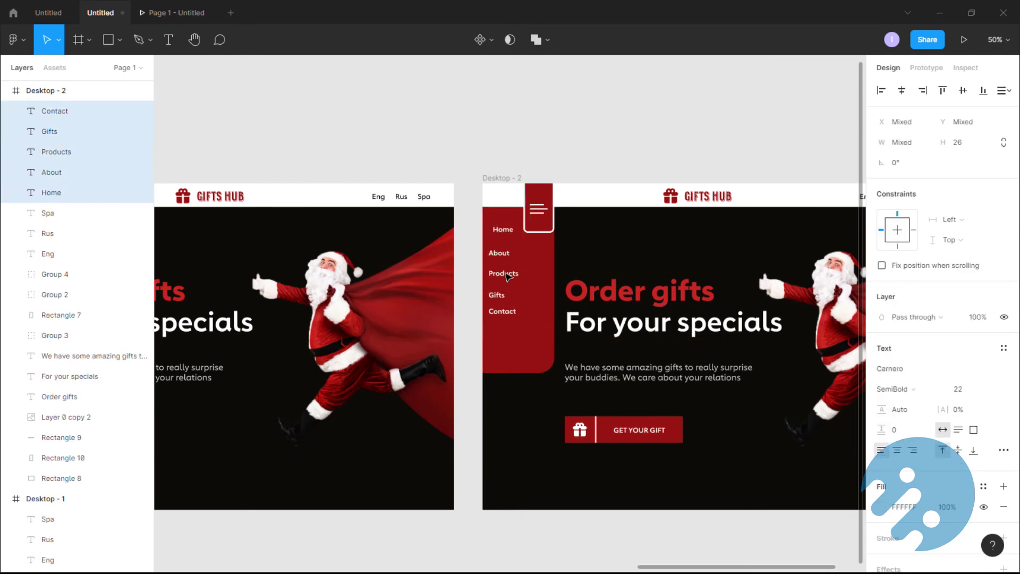
# Space the five menu labels evenly at 48, with Contact moved lower, and left-align them at X 27
pyautogui.click(499, 312)
pyautogui.moveTo(497, 310); pyautogui.dragTo(498, 320)
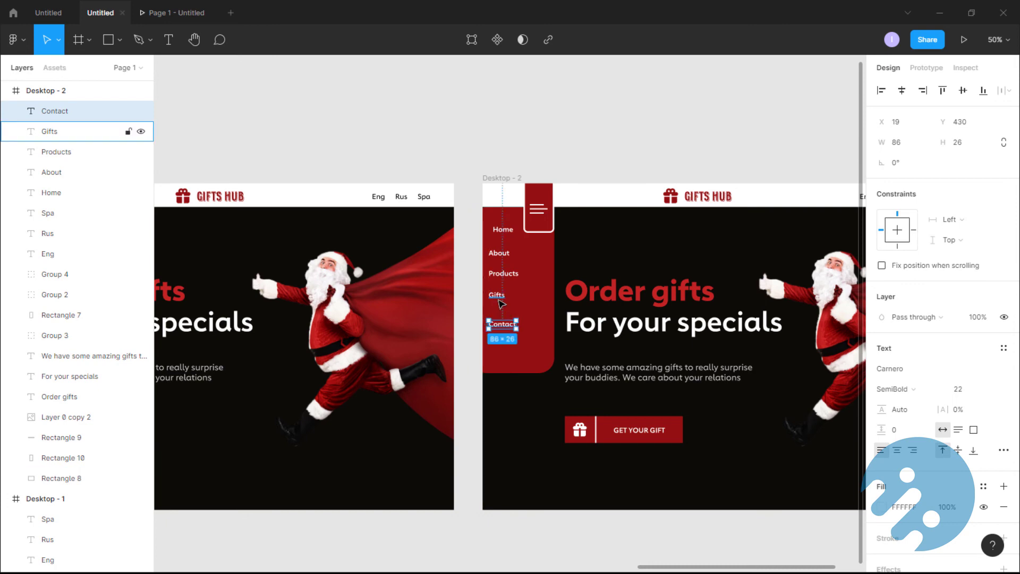
pyautogui.keyDown('shift'); pyautogui.click(497, 295); pyautogui.keyUp('shift')
pyautogui.keyDown('shift'); pyautogui.click(500, 274); pyautogui.keyUp('shift')
pyautogui.keyDown('shift'); pyautogui.click(500, 253); pyautogui.keyUp('shift')
pyautogui.keyDown('shift'); pyautogui.click(502, 231); pyautogui.keyUp('shift')
pyautogui.click(1003, 91)
pyautogui.click(896, 136)
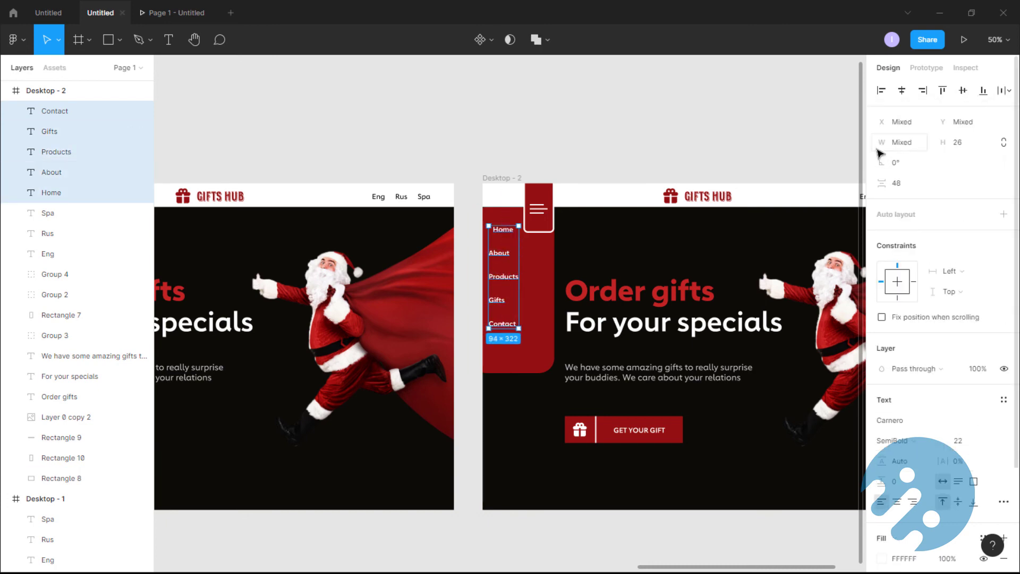
pyautogui.press('Right')
pyautogui.click(632, 146)
# Set the About, Products, Gifts and Contact labels to Book weight with 80% layer opacity
pyautogui.click(502, 231)
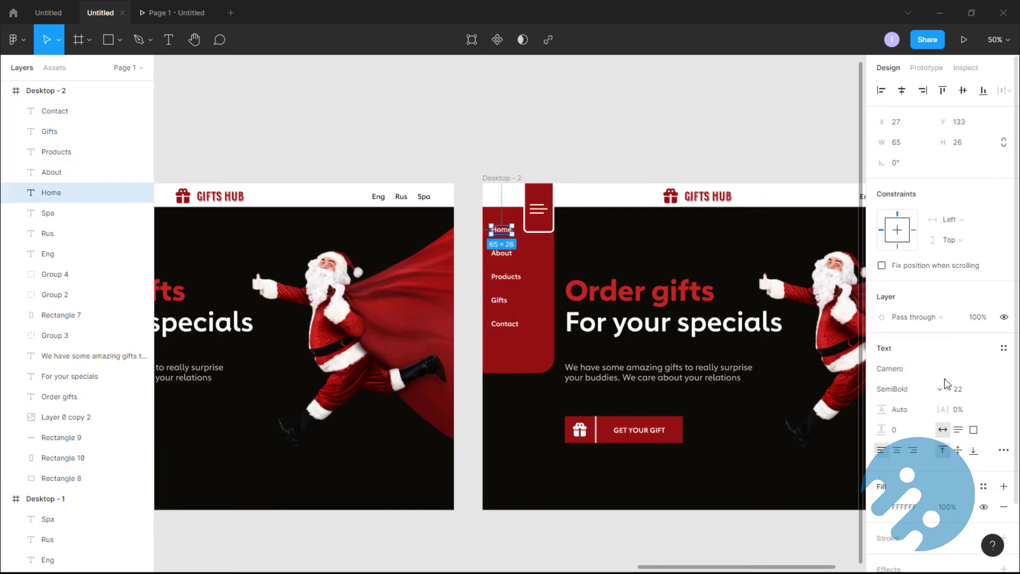
pyautogui.click(501, 254)
pyautogui.keyDown('shift'); pyautogui.click(501, 276); pyautogui.keyUp('shift')
pyautogui.keyDown('shift'); pyautogui.click(500, 301); pyautogui.keyUp('shift')
pyautogui.keyDown('shift'); pyautogui.click(502, 322); pyautogui.keyUp('shift')
pyautogui.click(898, 440)
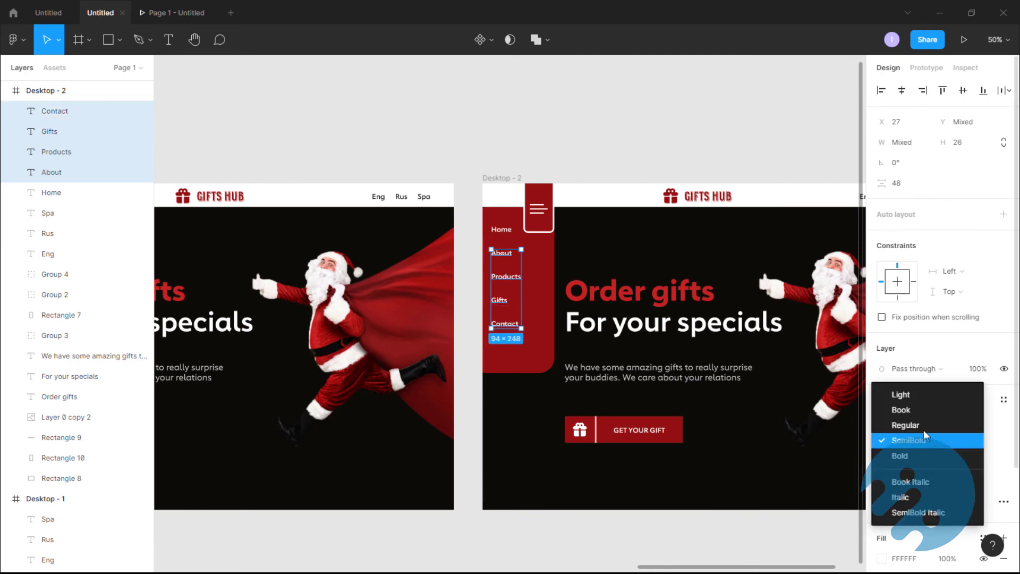
pyautogui.click(897, 409)
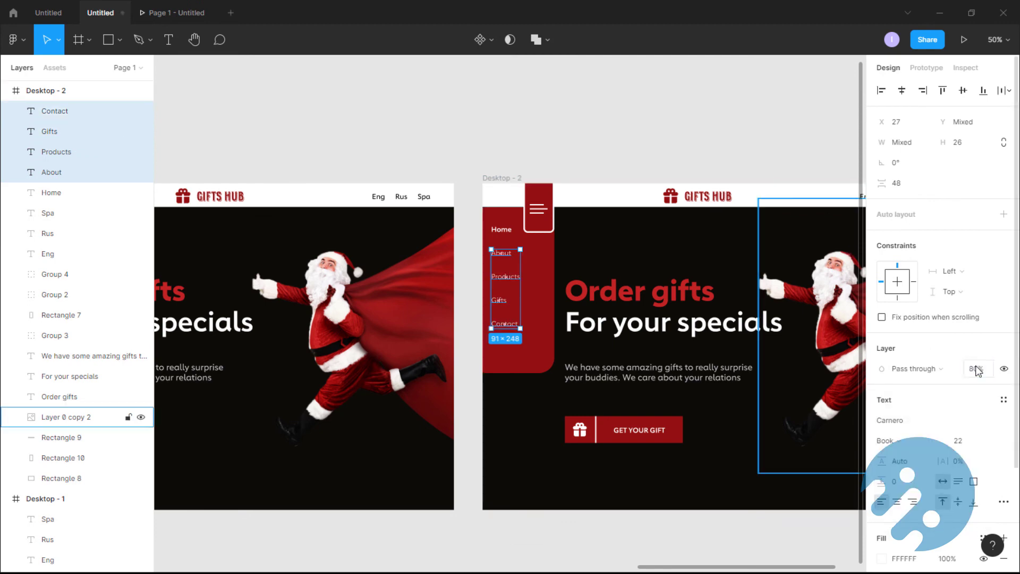
pyautogui.click(593, 146)
# Increase the vertical spacing between all five menu labels to 58
pyautogui.click(502, 230)
pyautogui.click(504, 324)
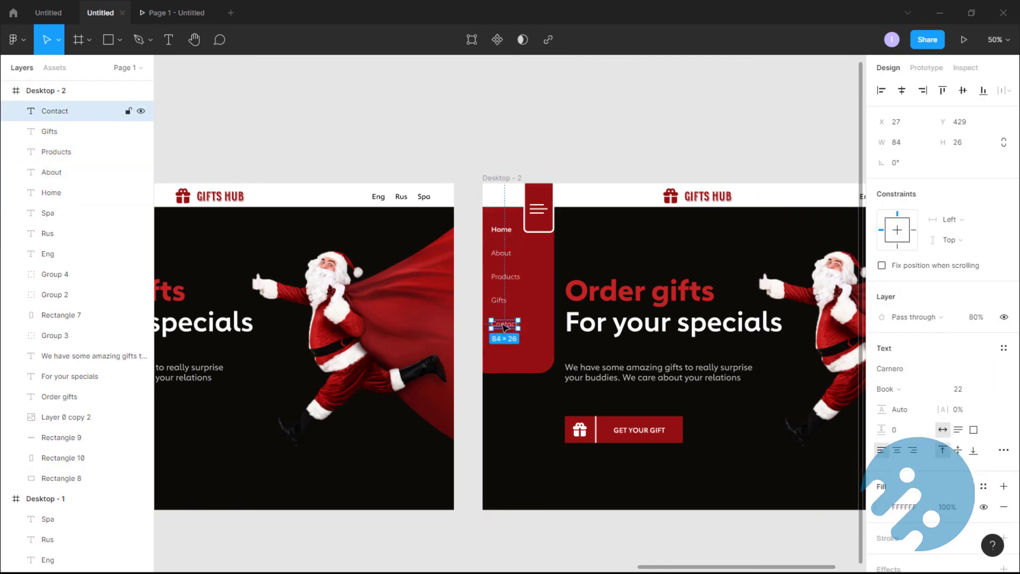
pyautogui.keyDown('shift'); pyautogui.click(499, 300); pyautogui.keyUp('shift')
pyautogui.keyDown('shift'); pyautogui.click(506, 276); pyautogui.keyUp('shift')
pyautogui.keyDown('shift'); pyautogui.click(501, 254); pyautogui.keyUp('shift')
pyautogui.keyDown('shift'); pyautogui.click(501, 229); pyautogui.keyUp('shift')
pyautogui.click(1002, 93)
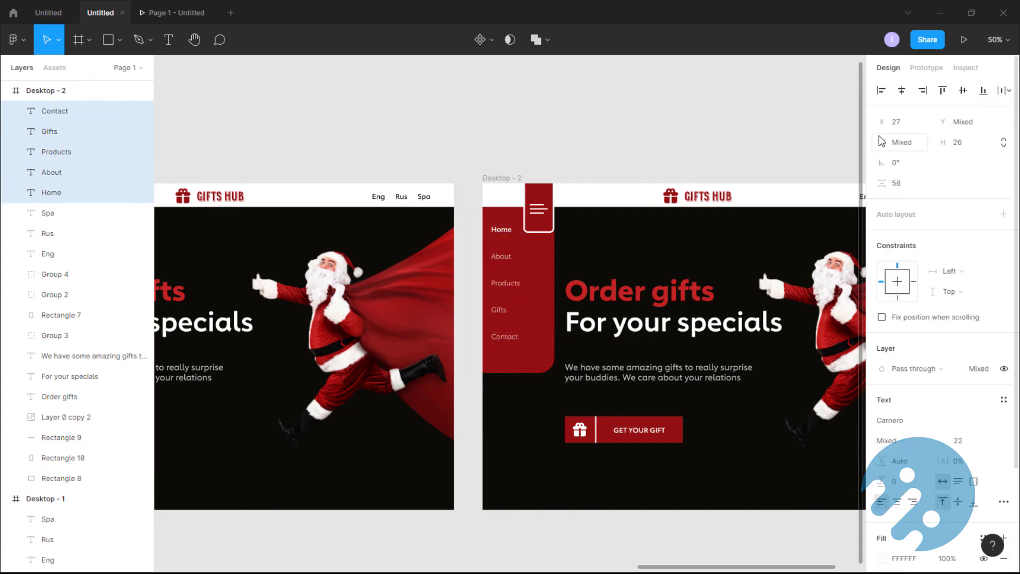
# Extend the lower edge of the red side menu panel in the second frame to a height of about 552
pyautogui.click(713, 149)
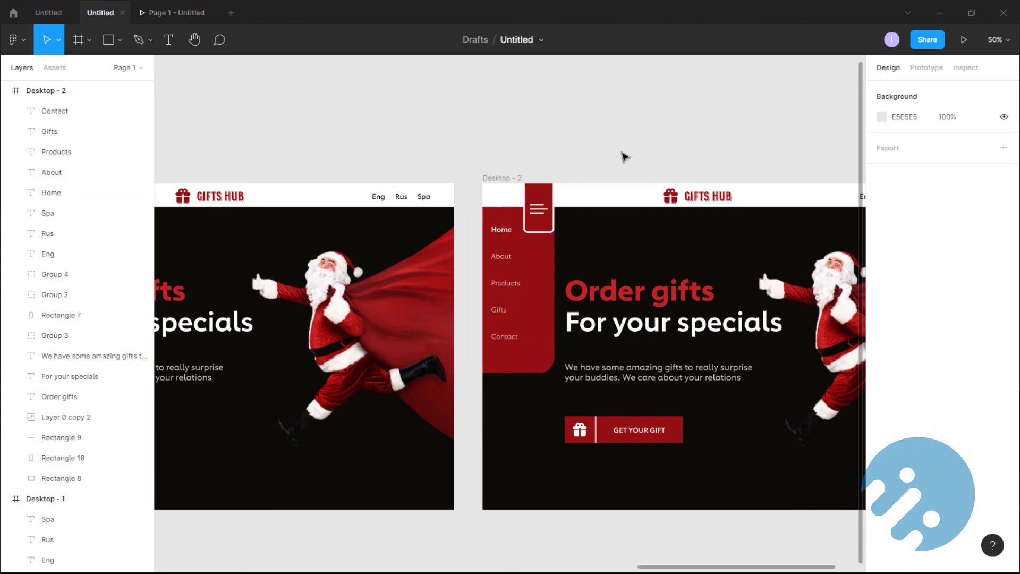
pyautogui.click(537, 294)
pyautogui.moveTo(517, 366); pyautogui.dragTo(519, 382)
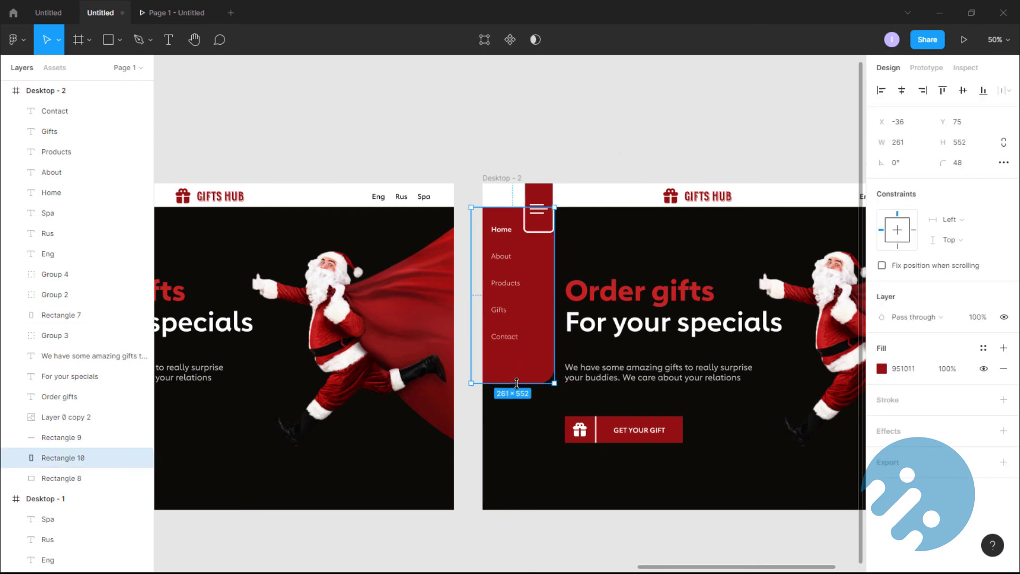
pyautogui.click(563, 148)
# Link the menu icon tab in Desktop - 1 to Desktop - 2 with an on-click Navigate to interaction using Smart animate
pyautogui.moveTo(664, 566); pyautogui.dragTo(611, 567)
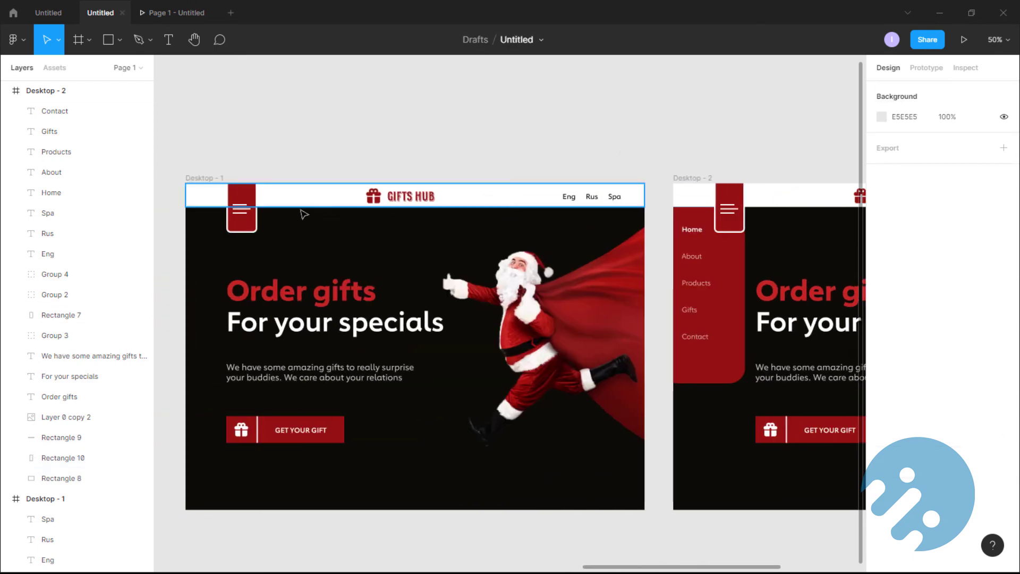
pyautogui.click(242, 208)
pyautogui.click(927, 68)
pyautogui.moveTo(257, 203); pyautogui.dragTo(738, 238)
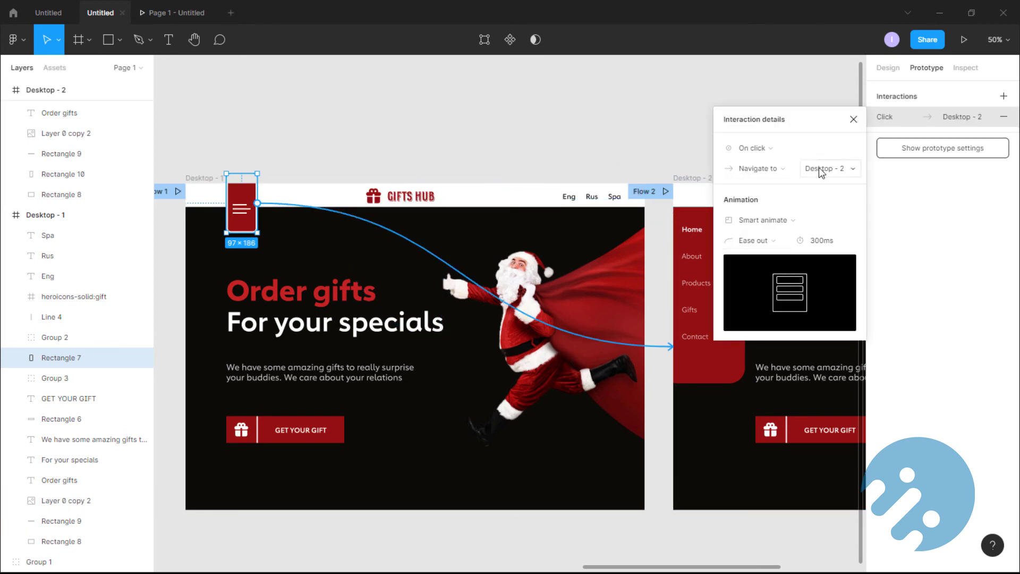
pyautogui.click(781, 215)
pyautogui.click(776, 222)
pyautogui.click(679, 223)
# Link the menu icon tab in Desktop - 2 back to Desktop - 1 with an on-click Navigate to interaction using Smart animate
pyautogui.click(735, 213)
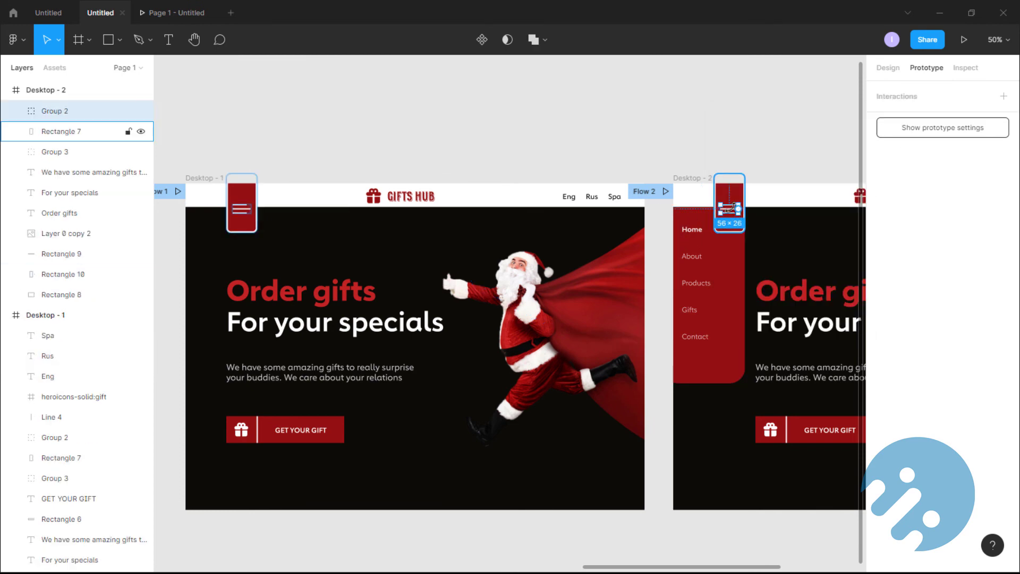
pyautogui.click(726, 199)
pyautogui.moveTo(745, 203); pyautogui.dragTo(558, 260)
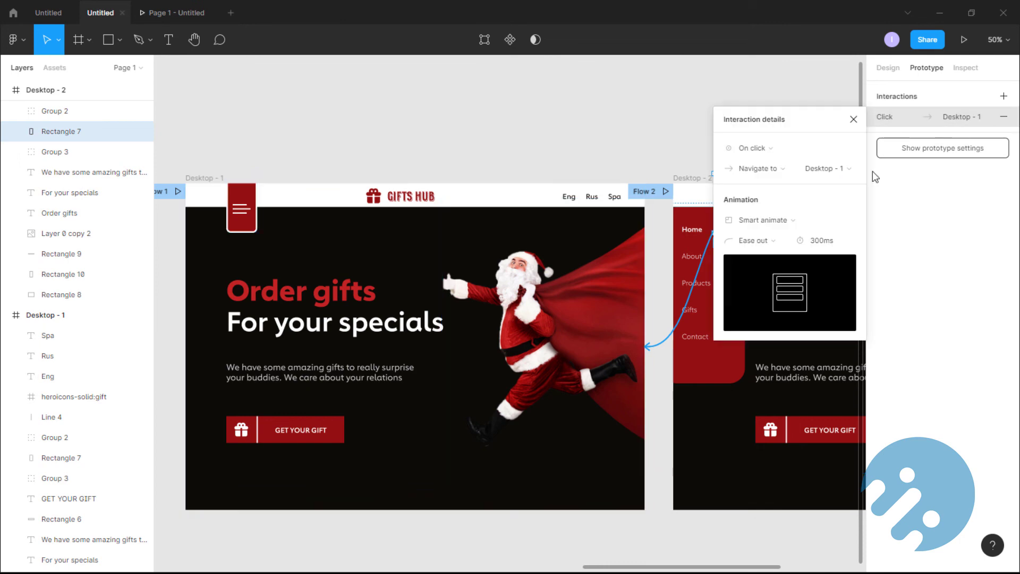
pyautogui.click(852, 121)
pyautogui.click(252, 190)
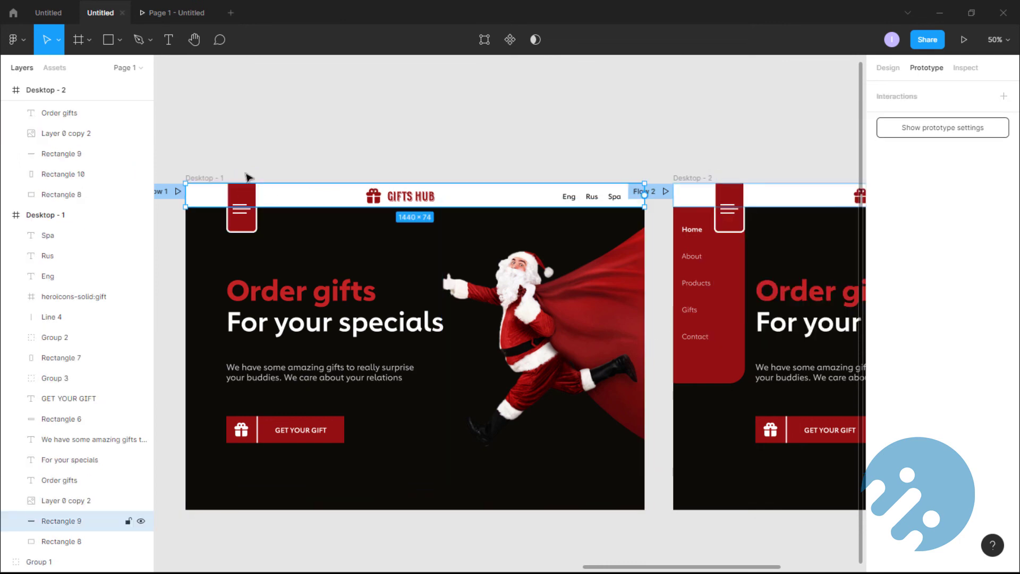
pyautogui.click(843, 112)
# Run the prototype preview and test opening and closing the side menu repeatedly with the menu icon tab
pyautogui.click(962, 40)
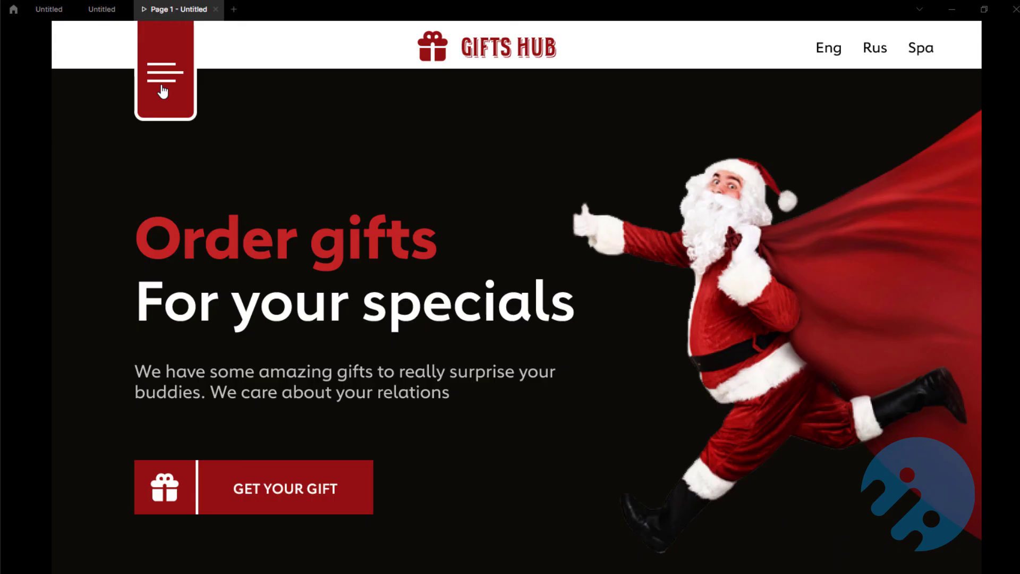
pyautogui.click(162, 92)
pyautogui.click(162, 91)
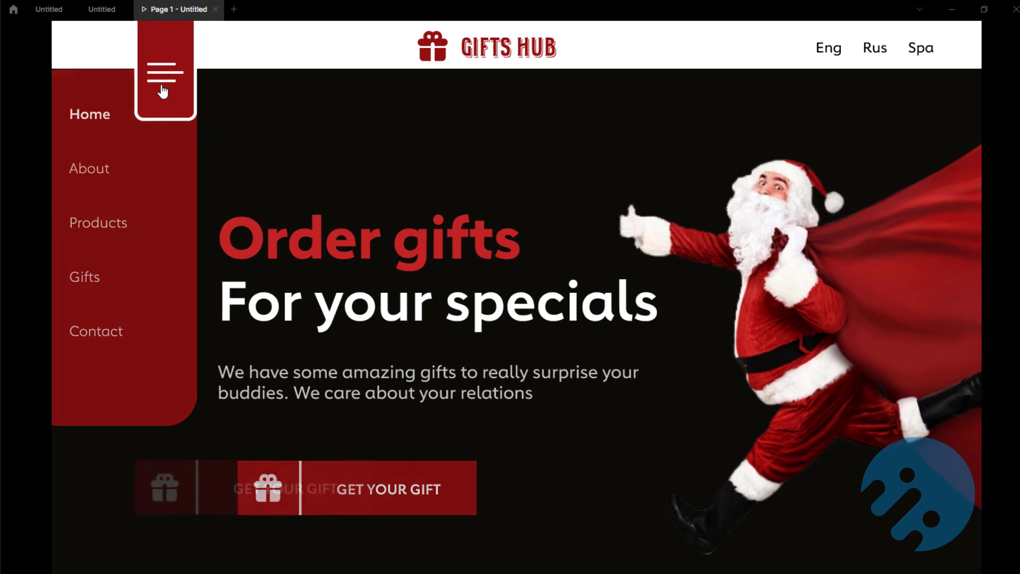
pyautogui.click(162, 91)
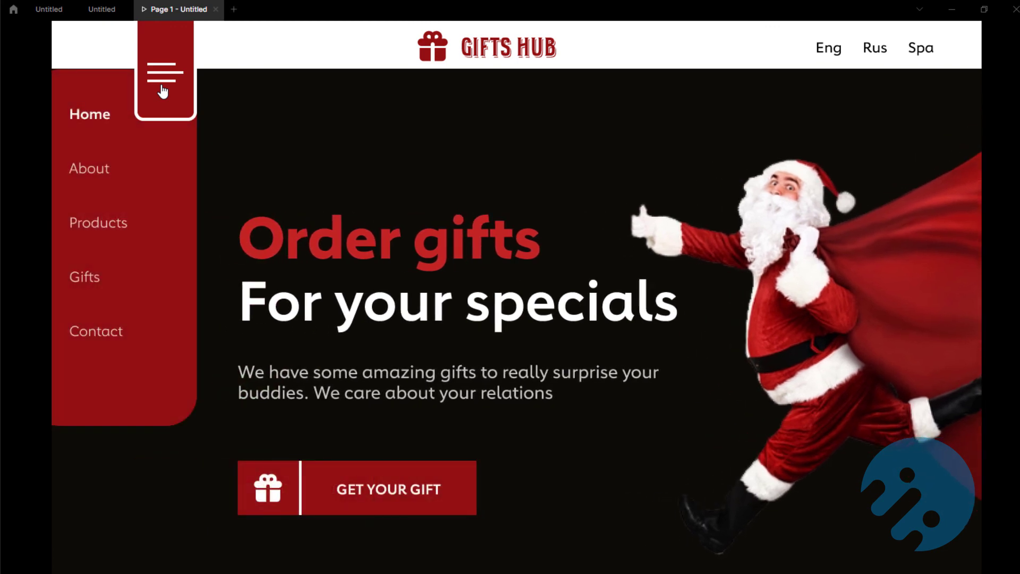
pyautogui.click(163, 91)
pyautogui.click(162, 92)
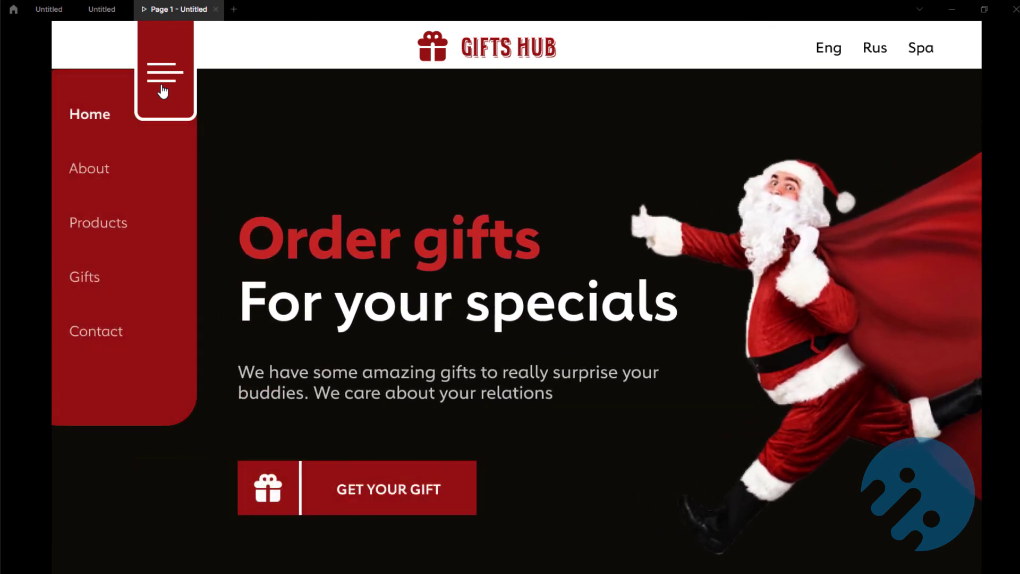